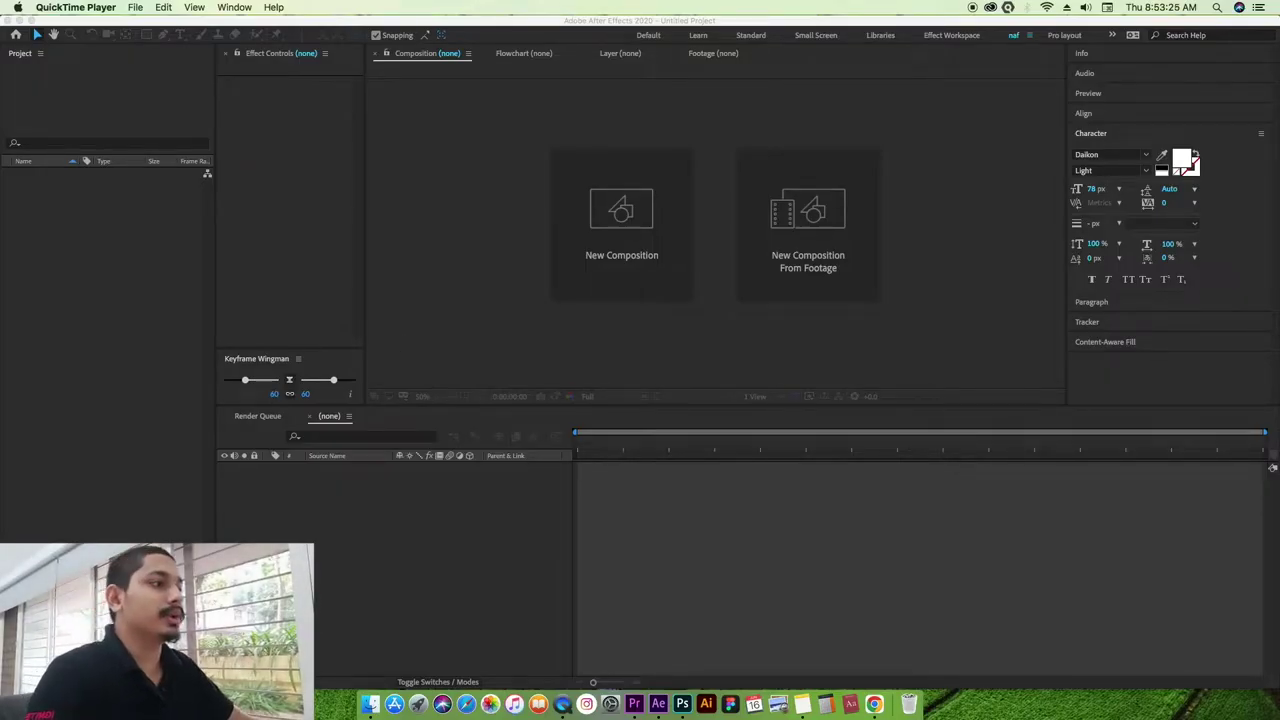
# - Bring After Effects, showing its empty untitled project, in front of QuickTime Player
pyautogui.click(170, 488)
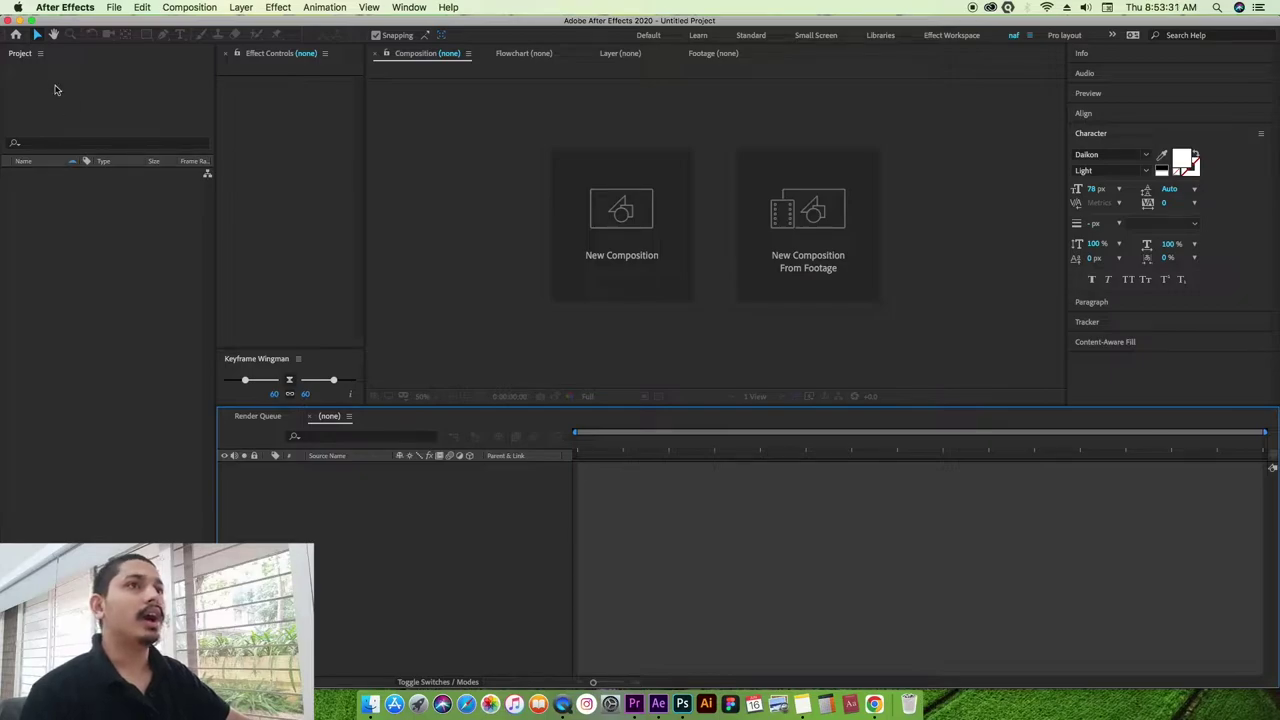
# - Open the recent ROTO project and show its Untitled speaker composition from the first frame
pyautogui.click(16, 35)
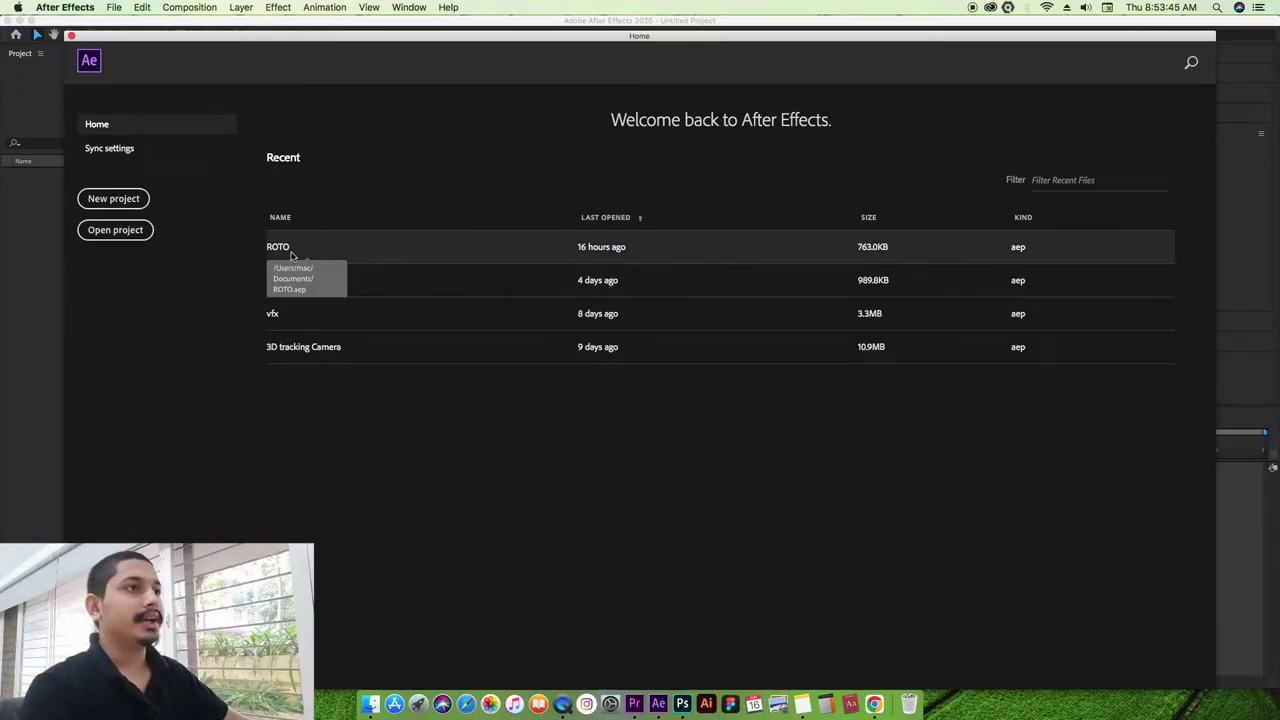
pyautogui.click(291, 256)
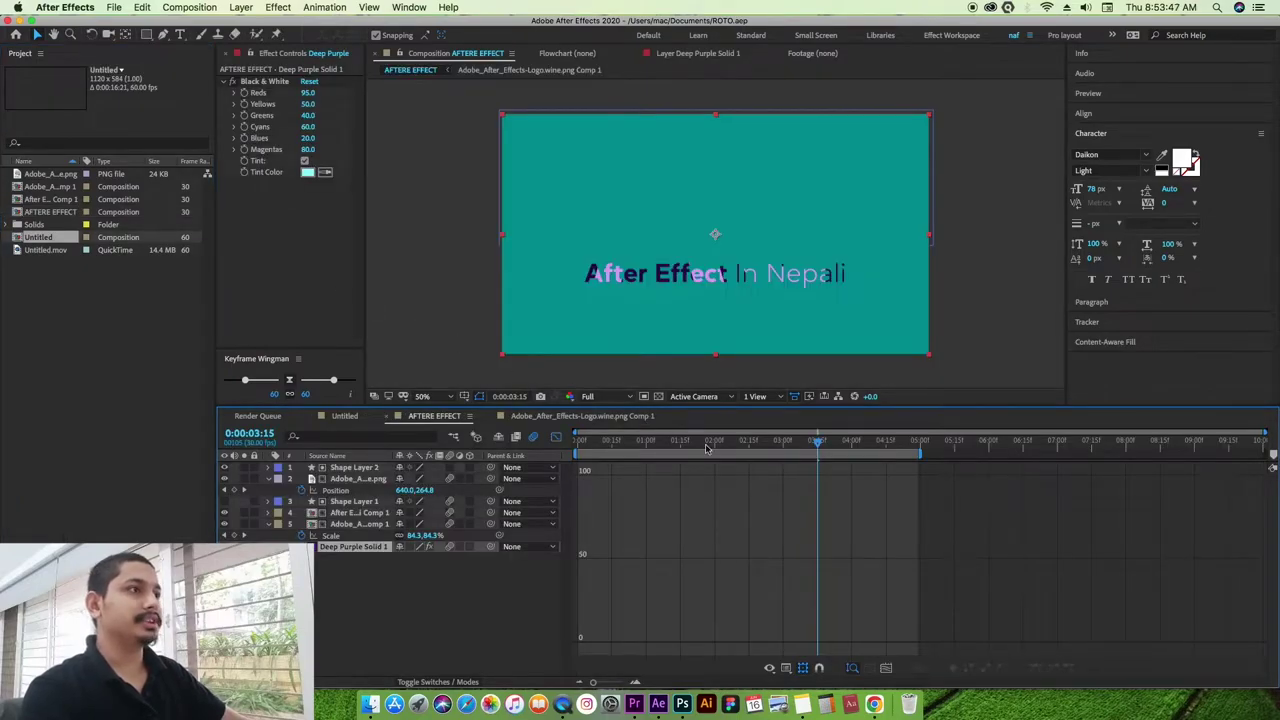
pyautogui.press('capslock')
pyautogui.moveTo(818, 441); pyautogui.dragTo(576, 474)
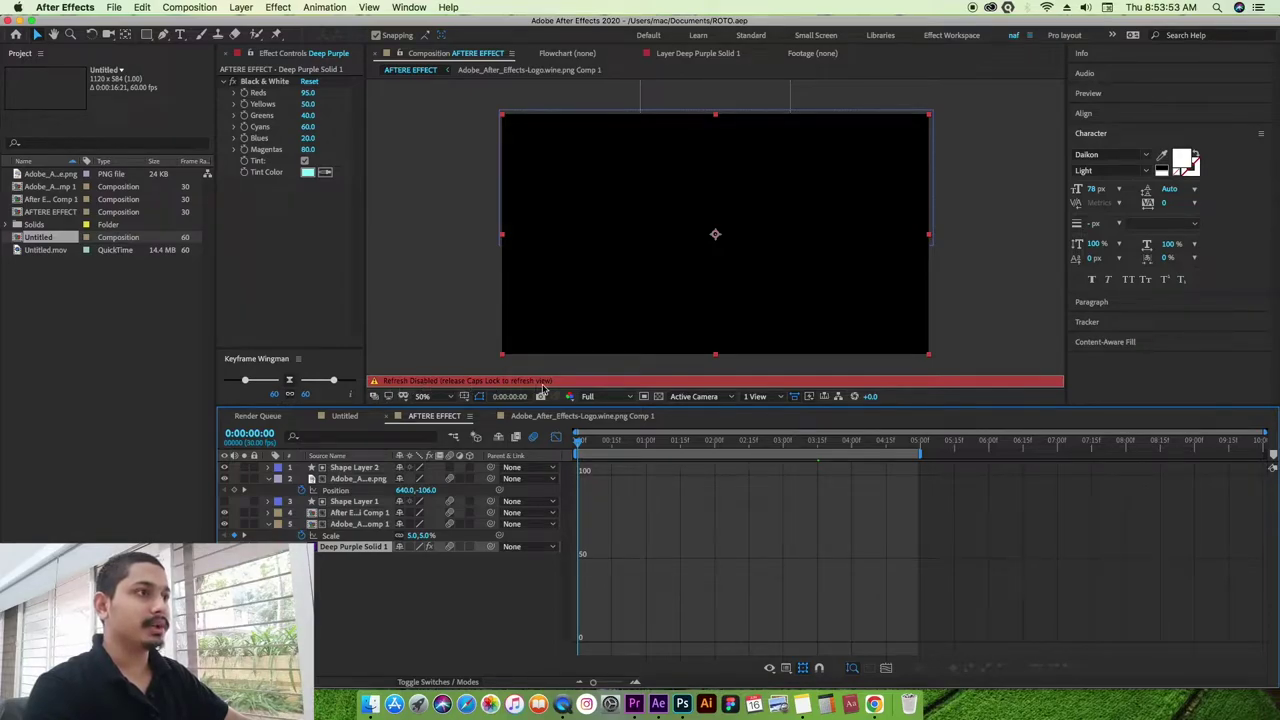
pyautogui.press('capslock')
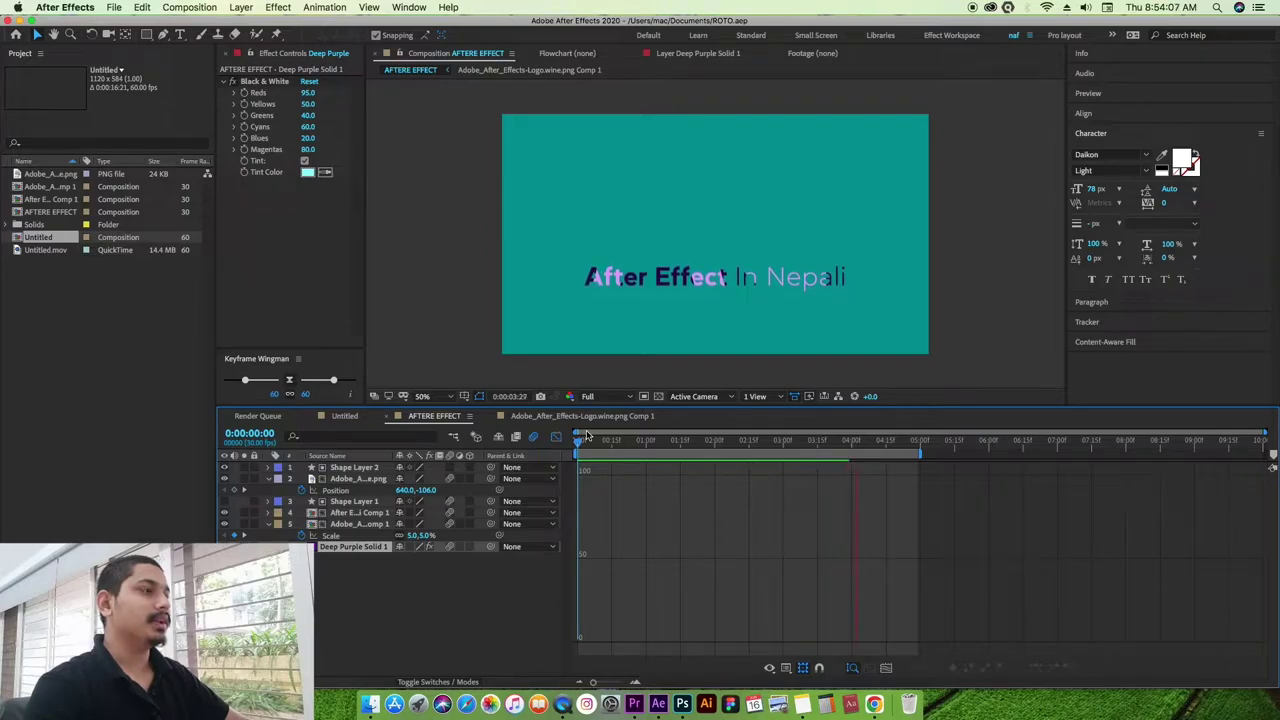
pyautogui.click(592, 436)
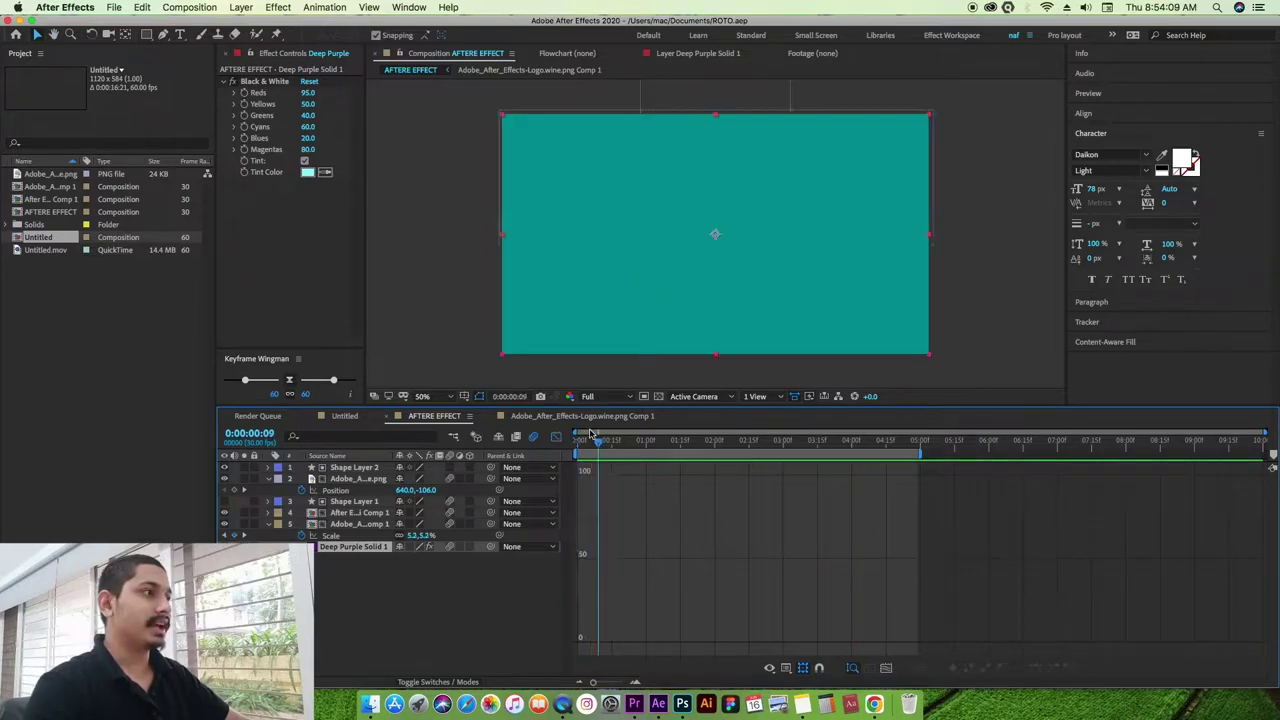
pyautogui.click(345, 416)
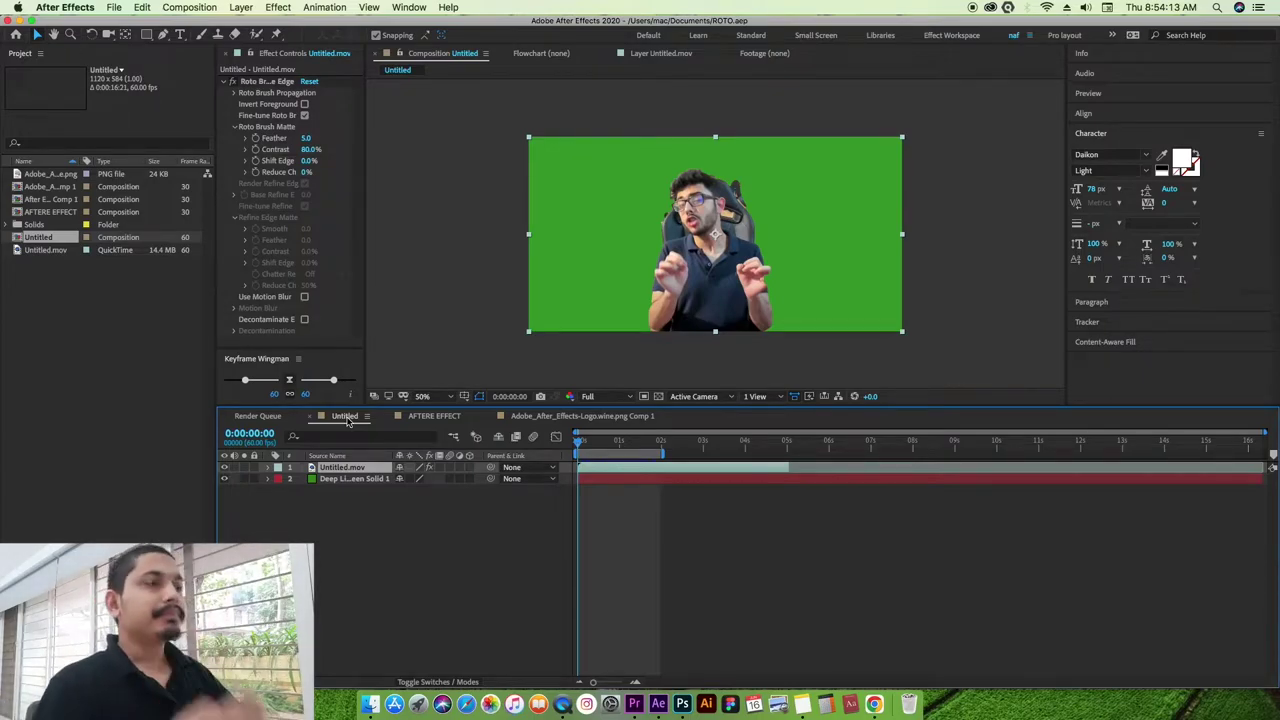
pyautogui.moveTo(580, 440)
pyautogui.mouseDown()
pyautogui.moveTo(772, 452)
pyautogui.moveTo(665, 454)
pyautogui.mouseUp()
pyautogui.press('Home')
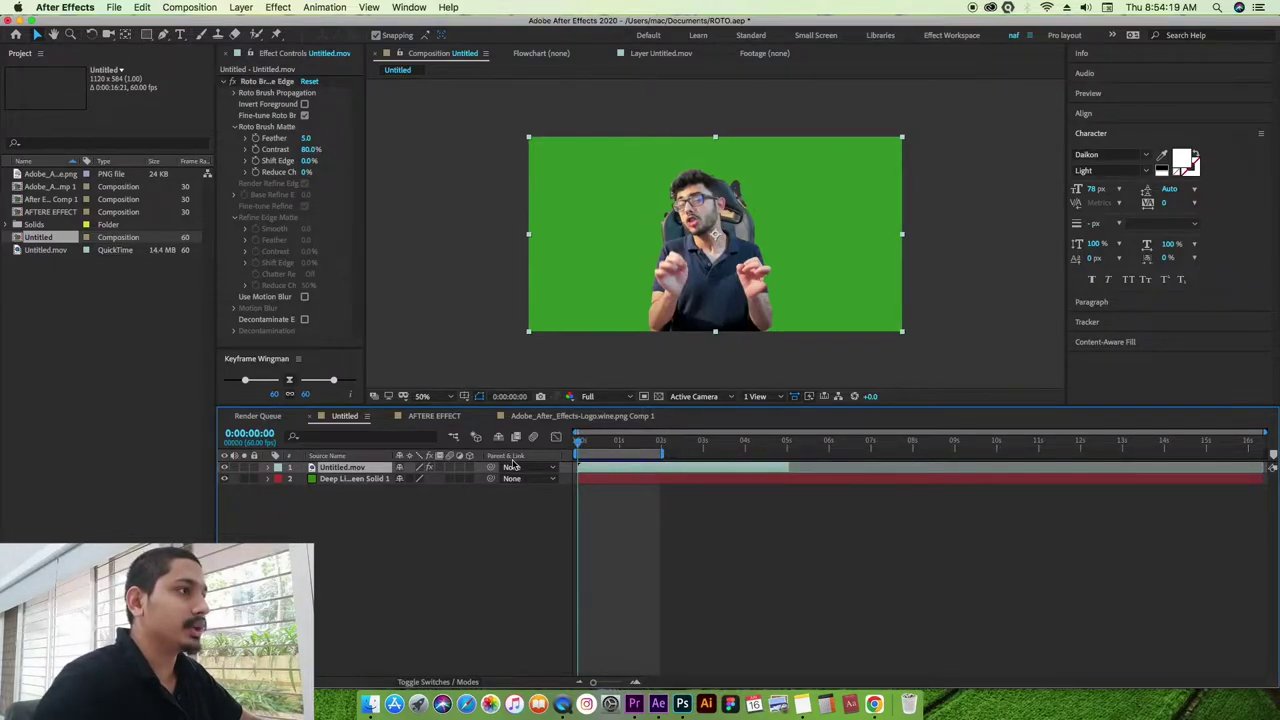
pyautogui.moveTo(871, 407); pyautogui.dragTo(860, 438)
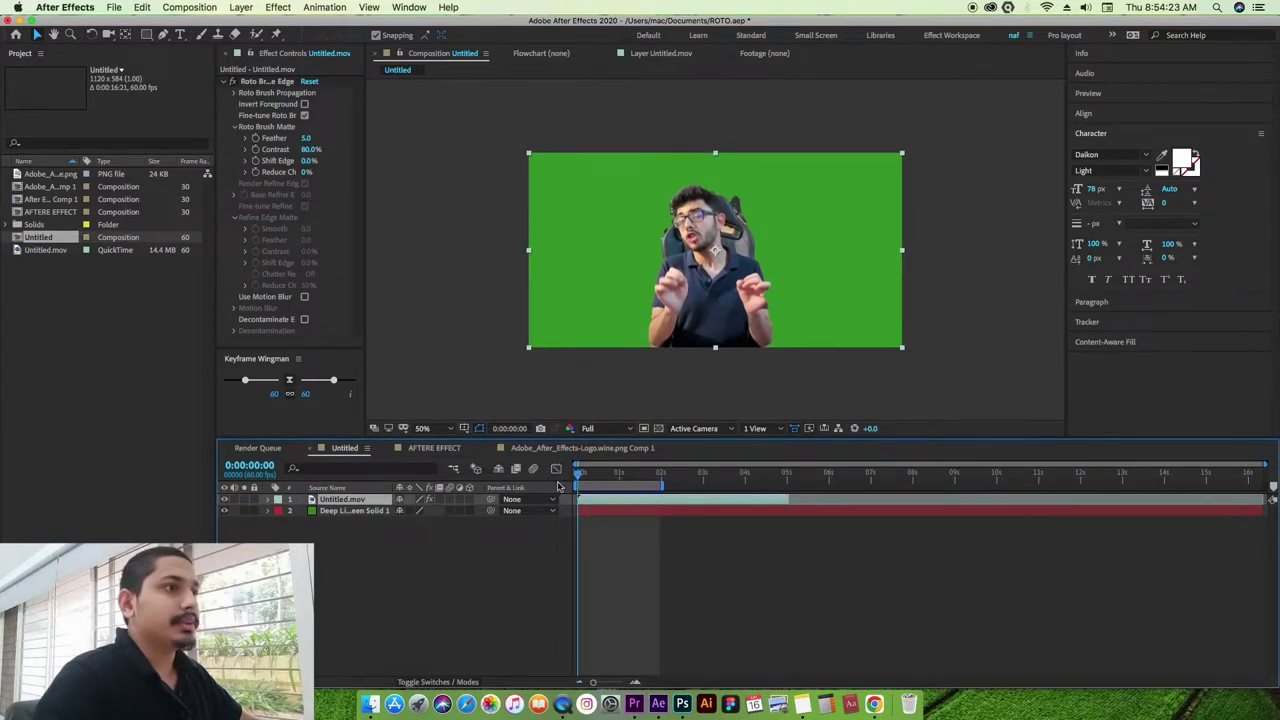
pyautogui.press('space')
pyautogui.press('space')
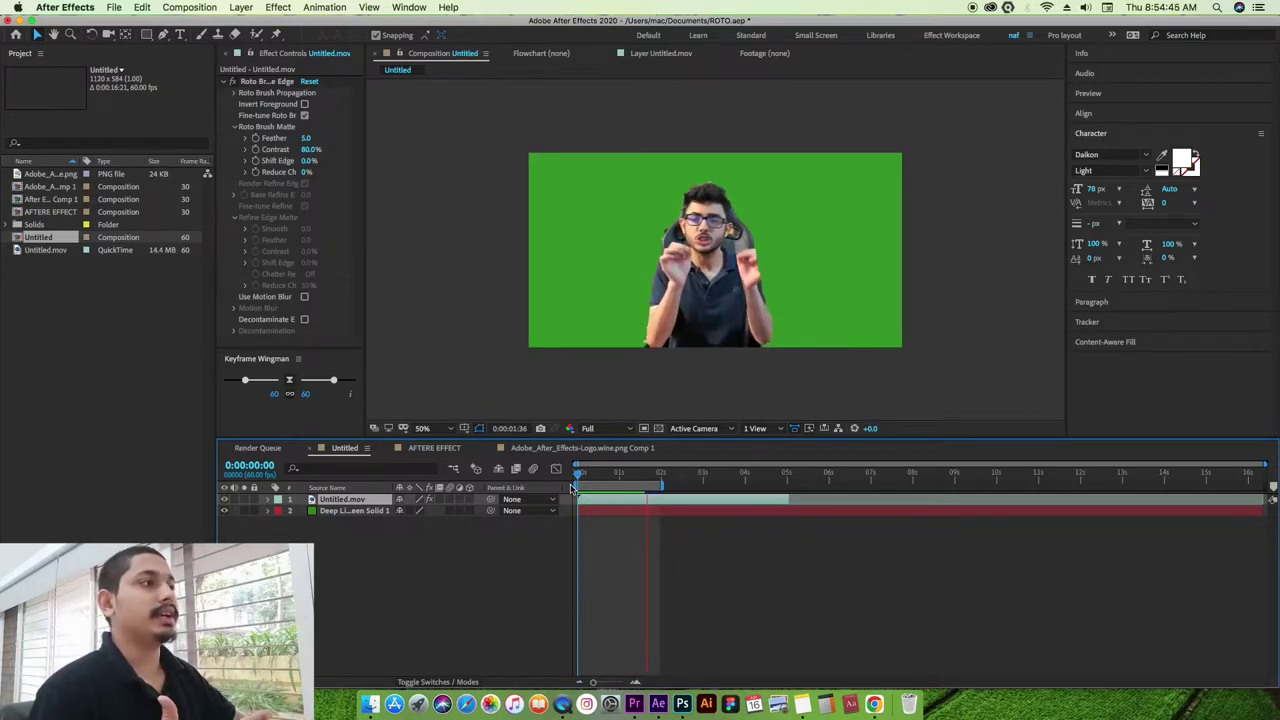
pyautogui.click(878, 690)
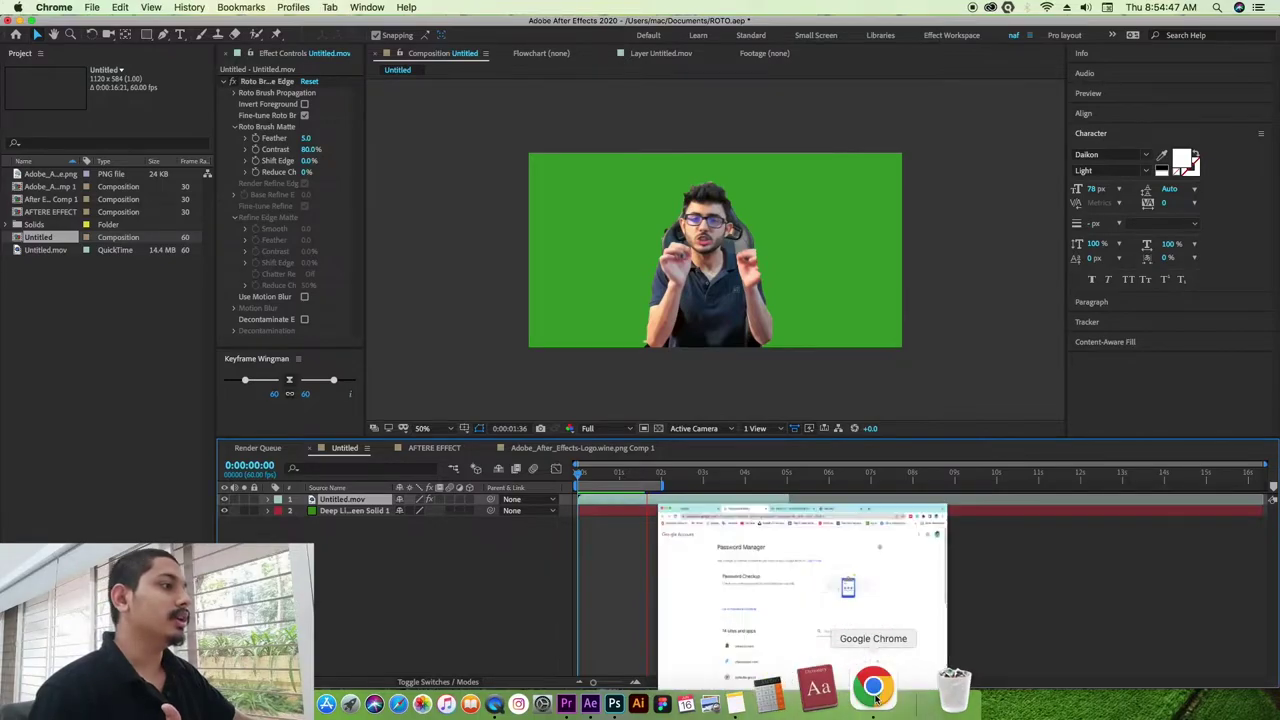
# - Search Google for '2 d video' in Chrome's new tab
pyautogui.click(752, 72)
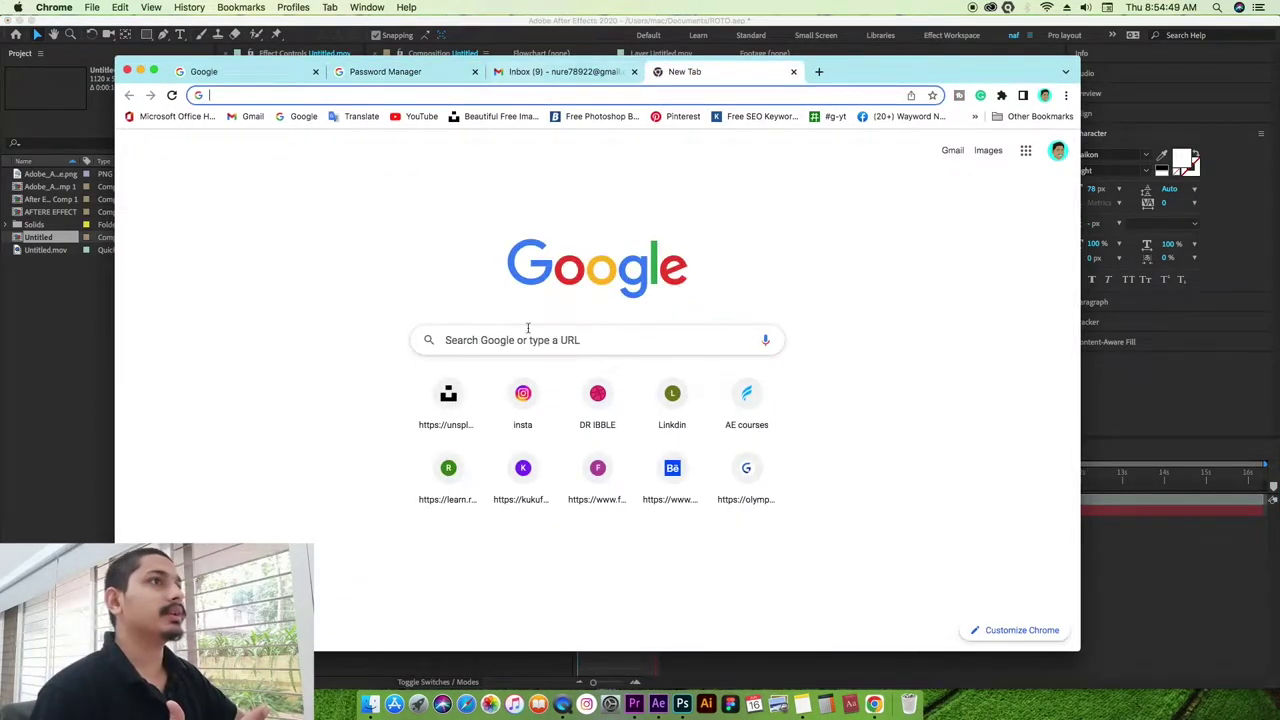
pyautogui.click(524, 337)
pyautogui.write('2 d  vide')
pyautogui.press('Return')
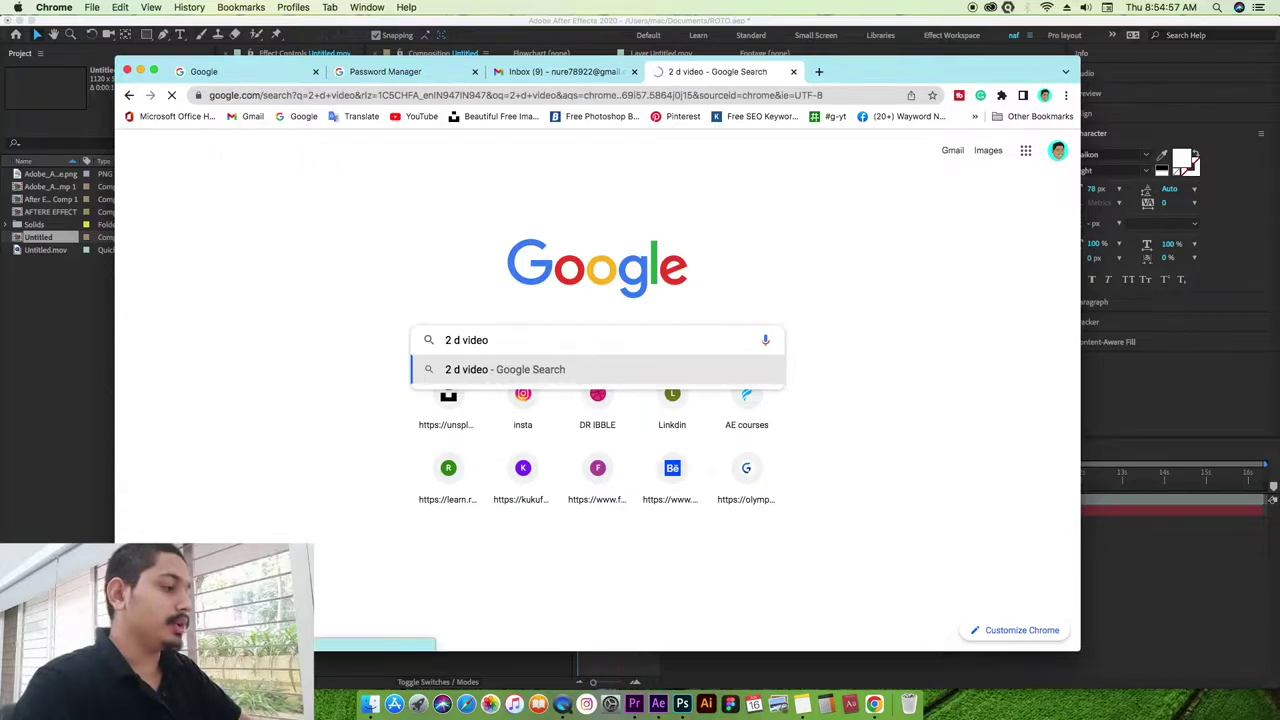
# - Look over the 2D video results, then minimize Chrome back to After Effects
pyautogui.scroll(-2, 418, 308)
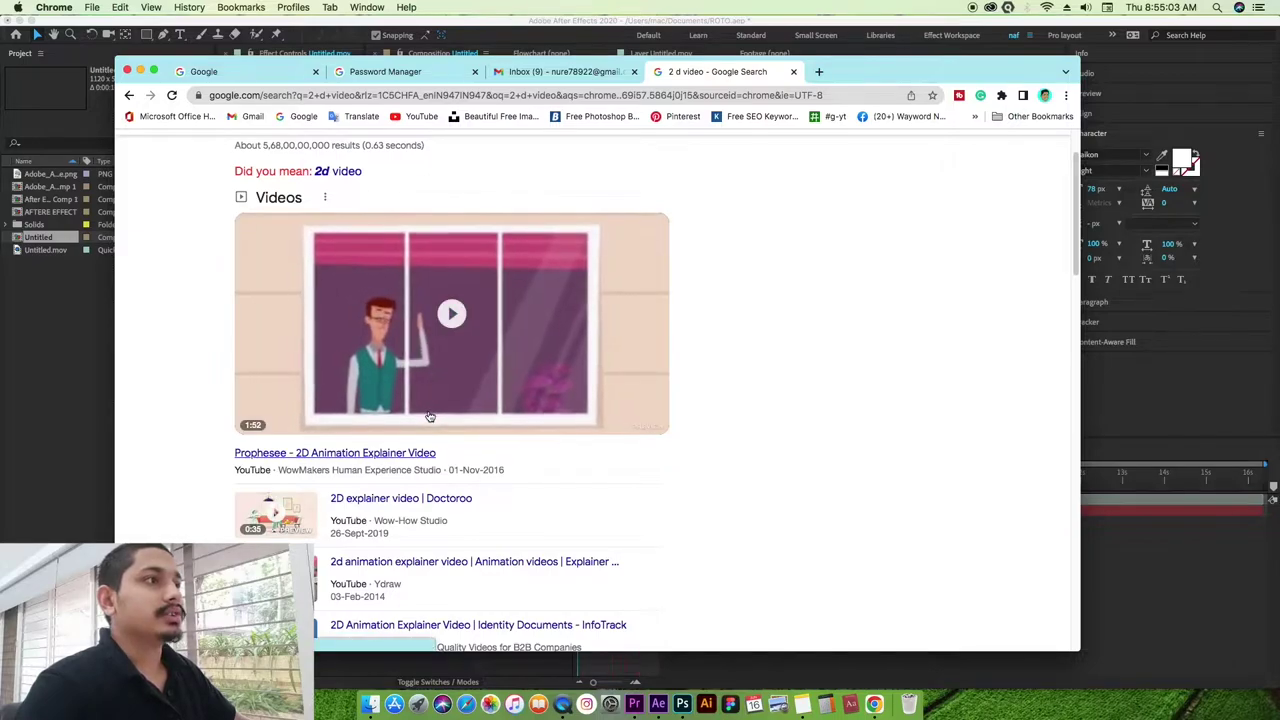
pyautogui.scroll(1, 430, 416)
pyautogui.scroll(1, 430, 416)
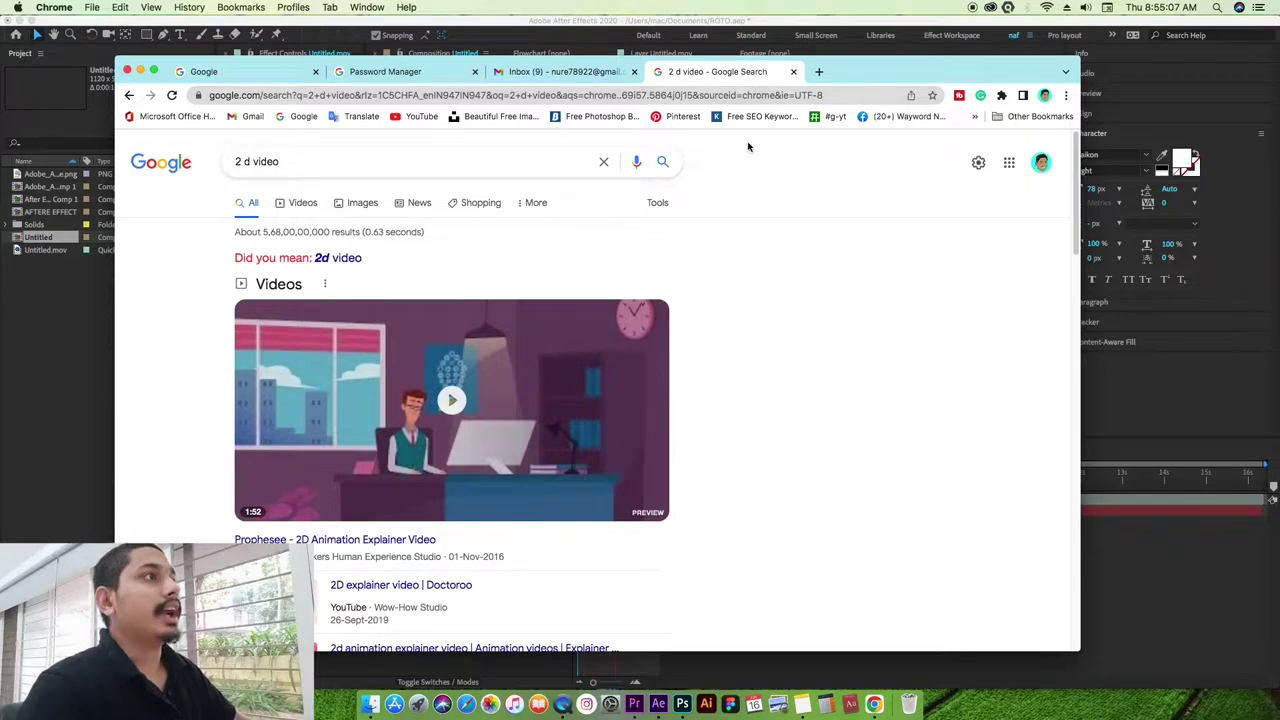
pyautogui.click(142, 72)
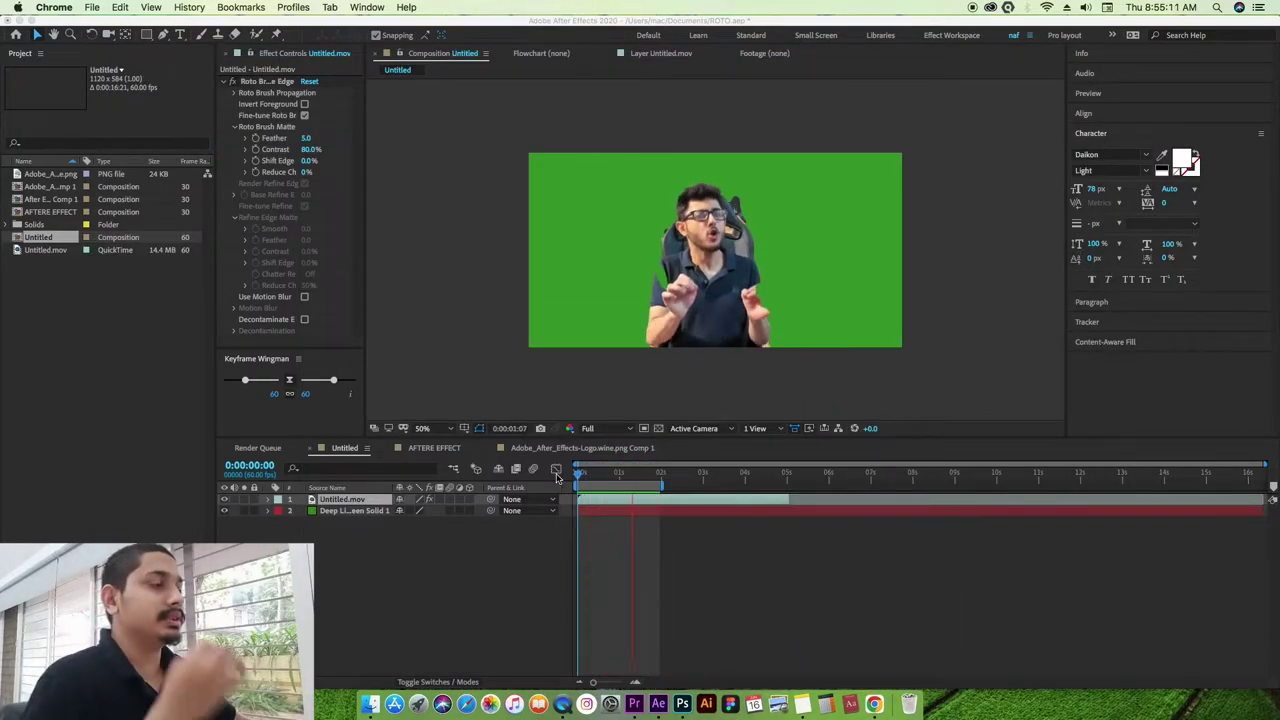
# - Return to frame 0 in After Effects, widen the right panels, and expand the Tracker panel
pyautogui.click(604, 476)
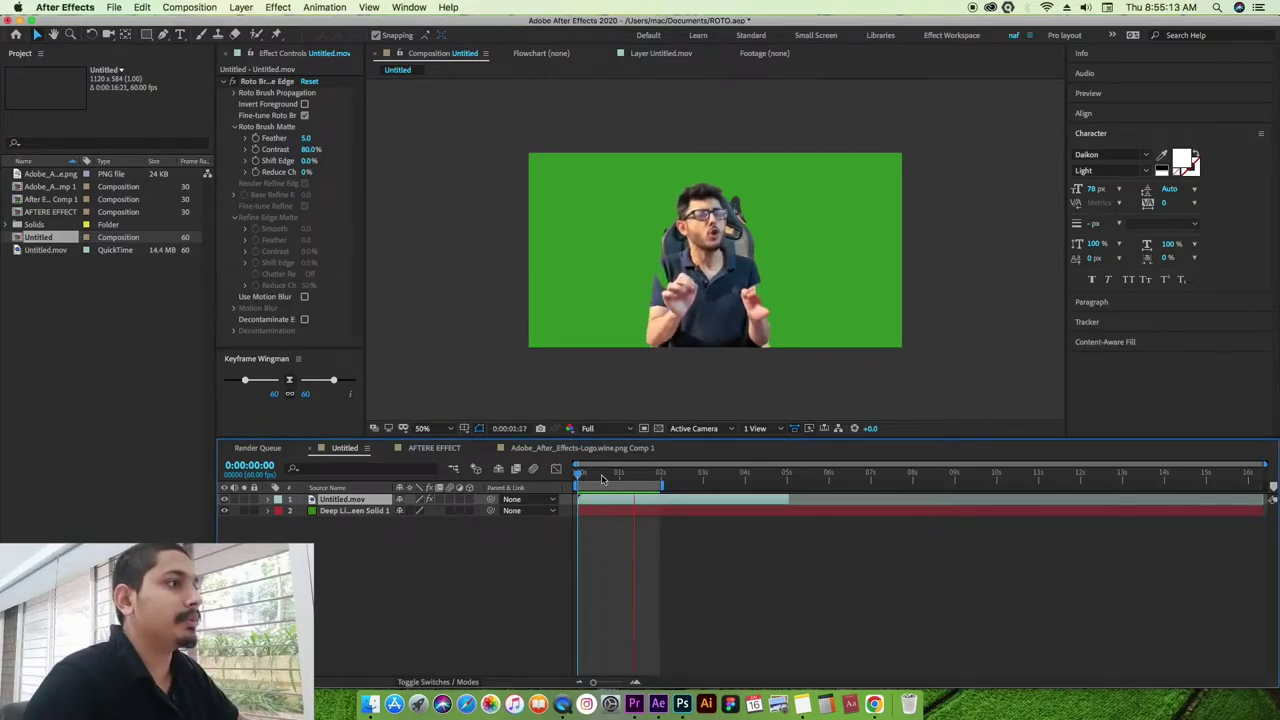
pyautogui.click(642, 476)
pyautogui.moveTo(644, 478); pyautogui.dragTo(551, 493)
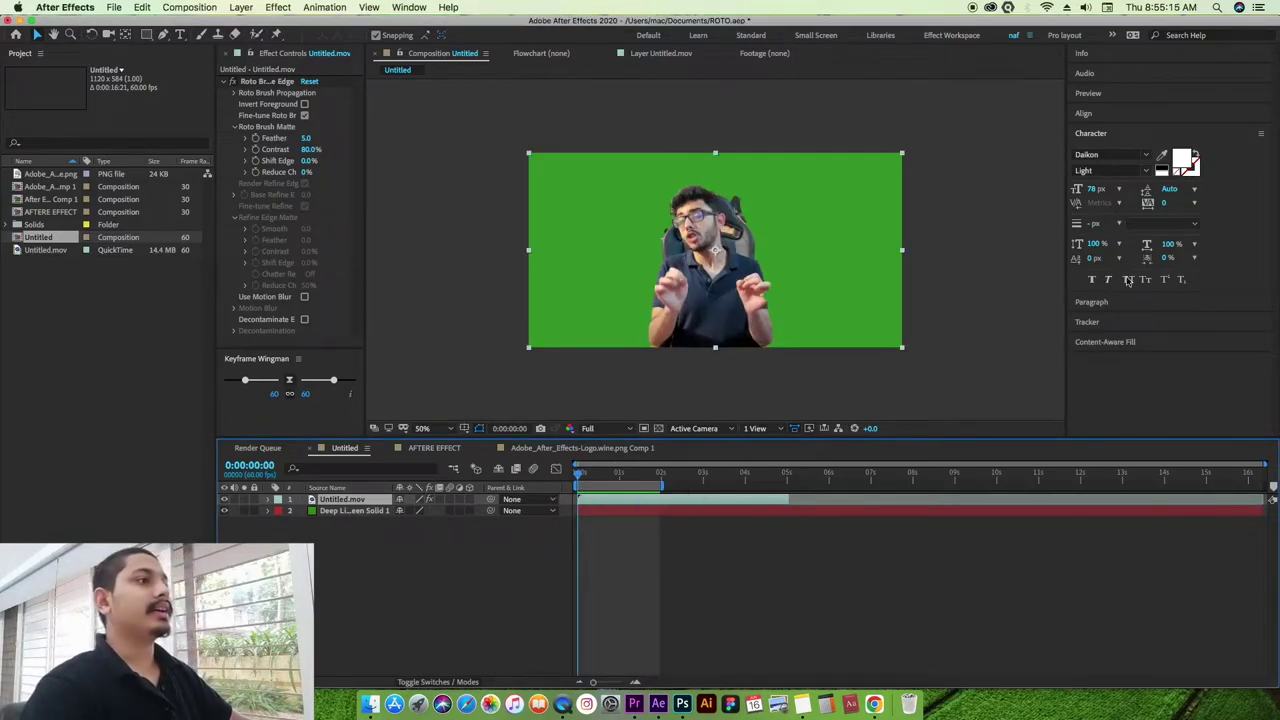
pyautogui.moveTo(1066, 170); pyautogui.dragTo(1045, 170)
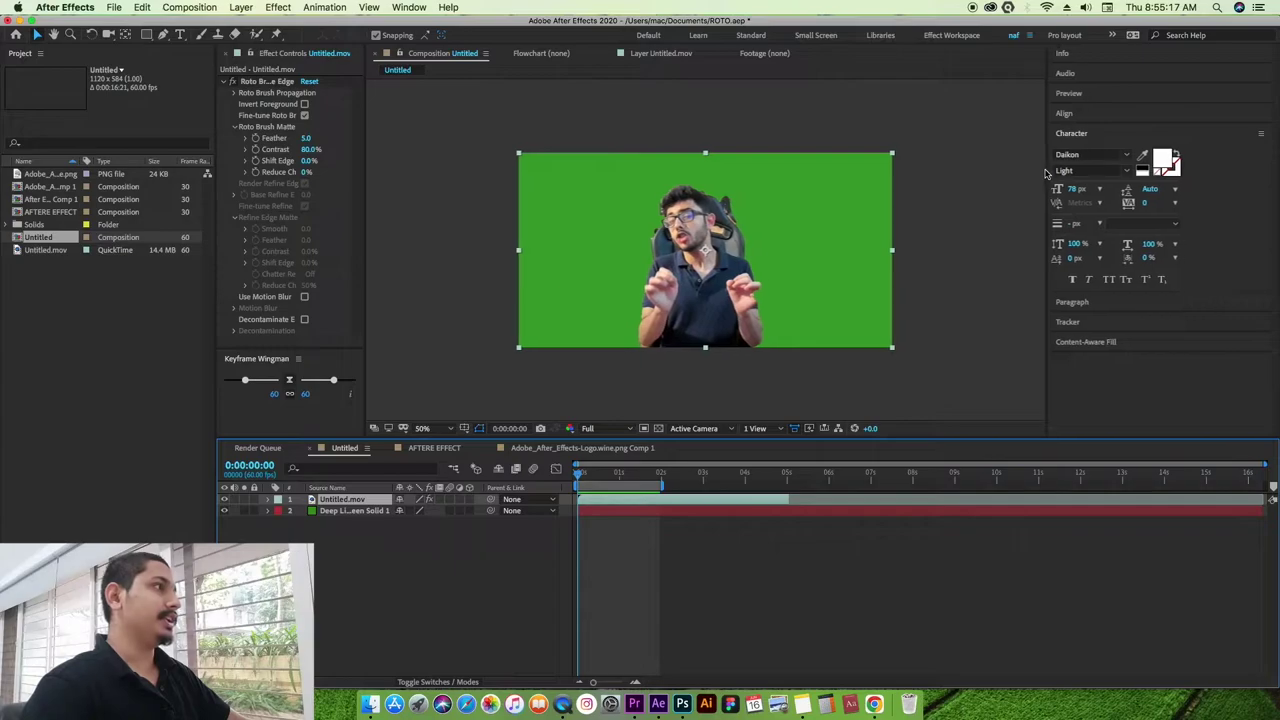
pyautogui.click(1078, 322)
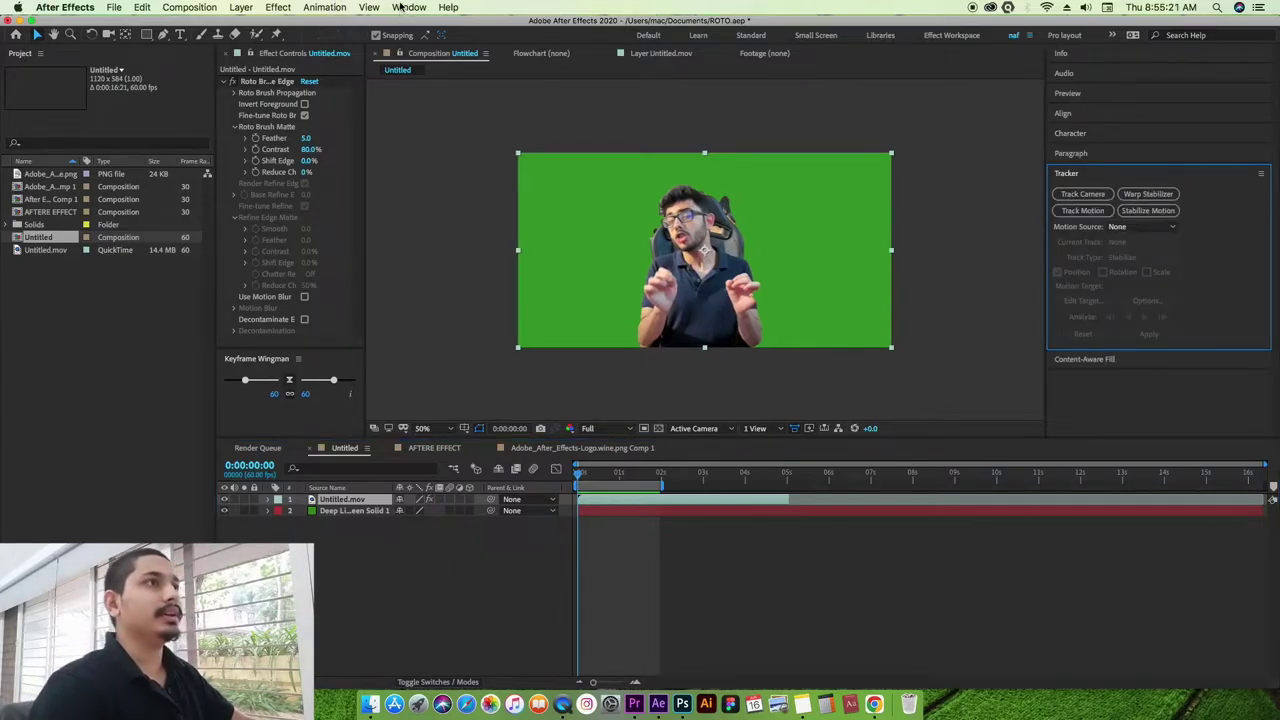
pyautogui.click(402, 7)
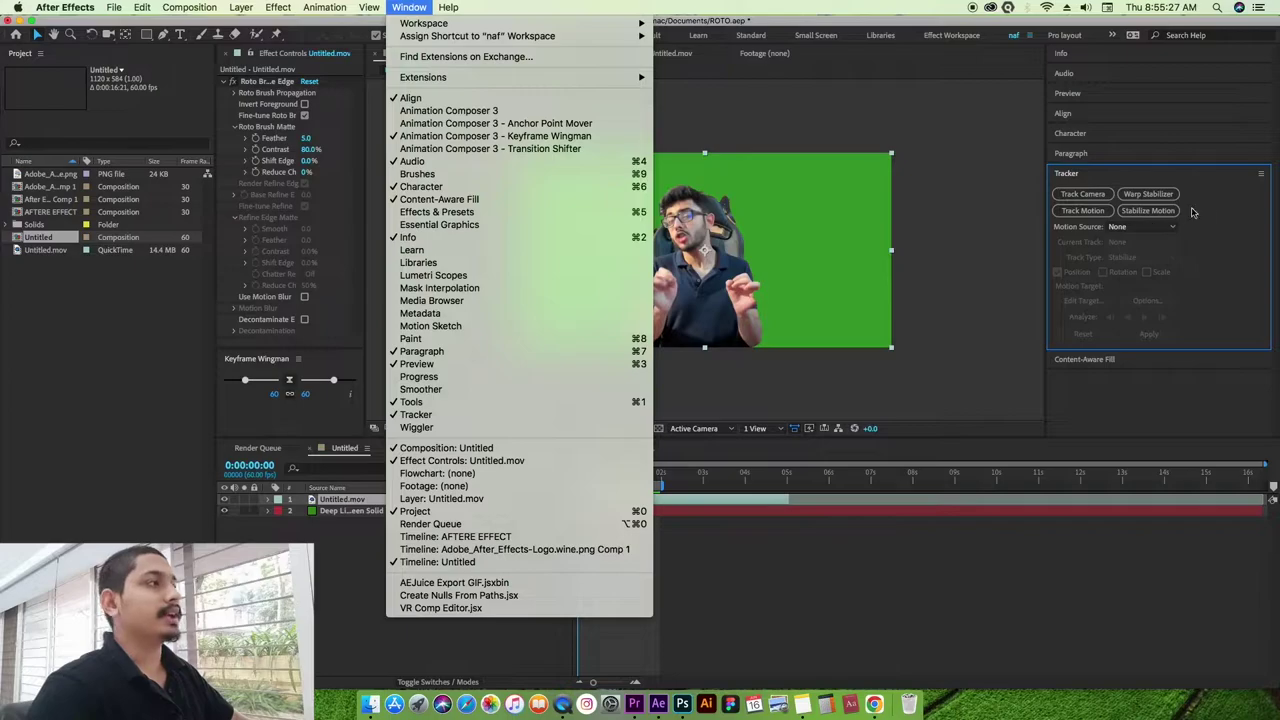
pyautogui.click(1212, 187)
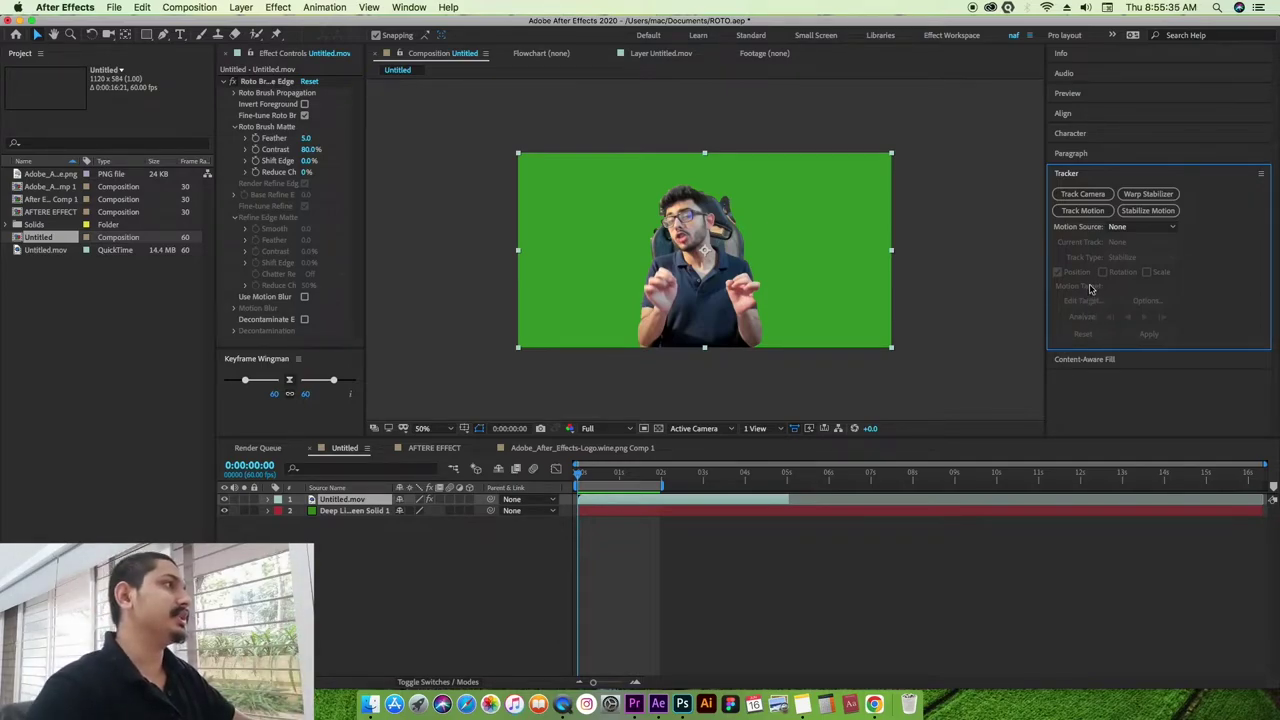
# - Start a motion track on Untitled.mov and place Track Point 1 on the glasses with an enlarged search area
pyautogui.click(1087, 216)
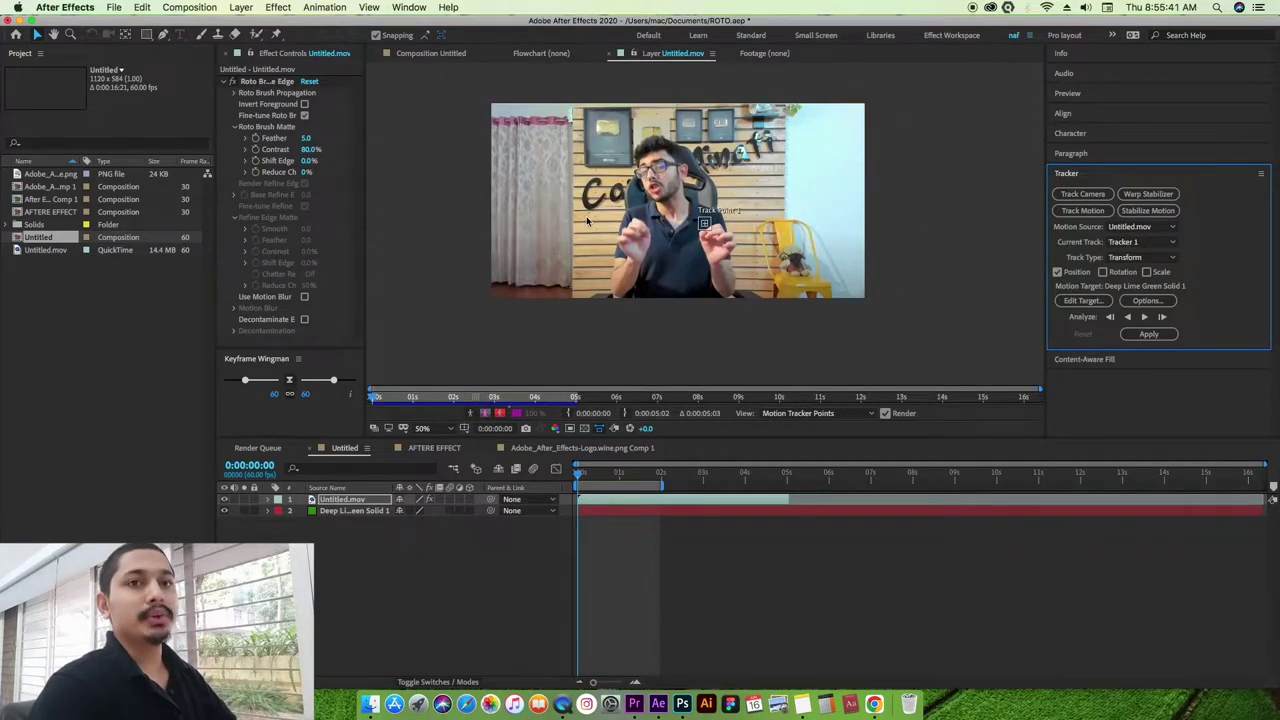
pyautogui.scroll(3, 590, 205)
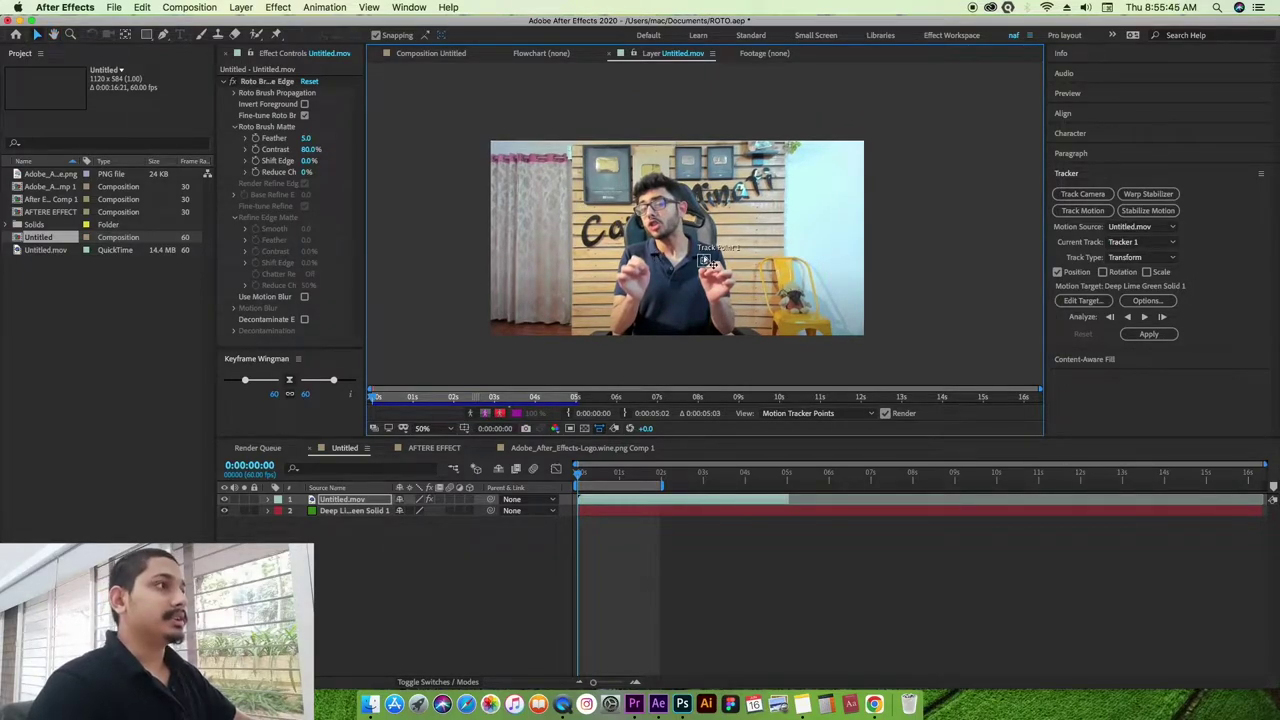
pyautogui.scroll(2, 706, 262)
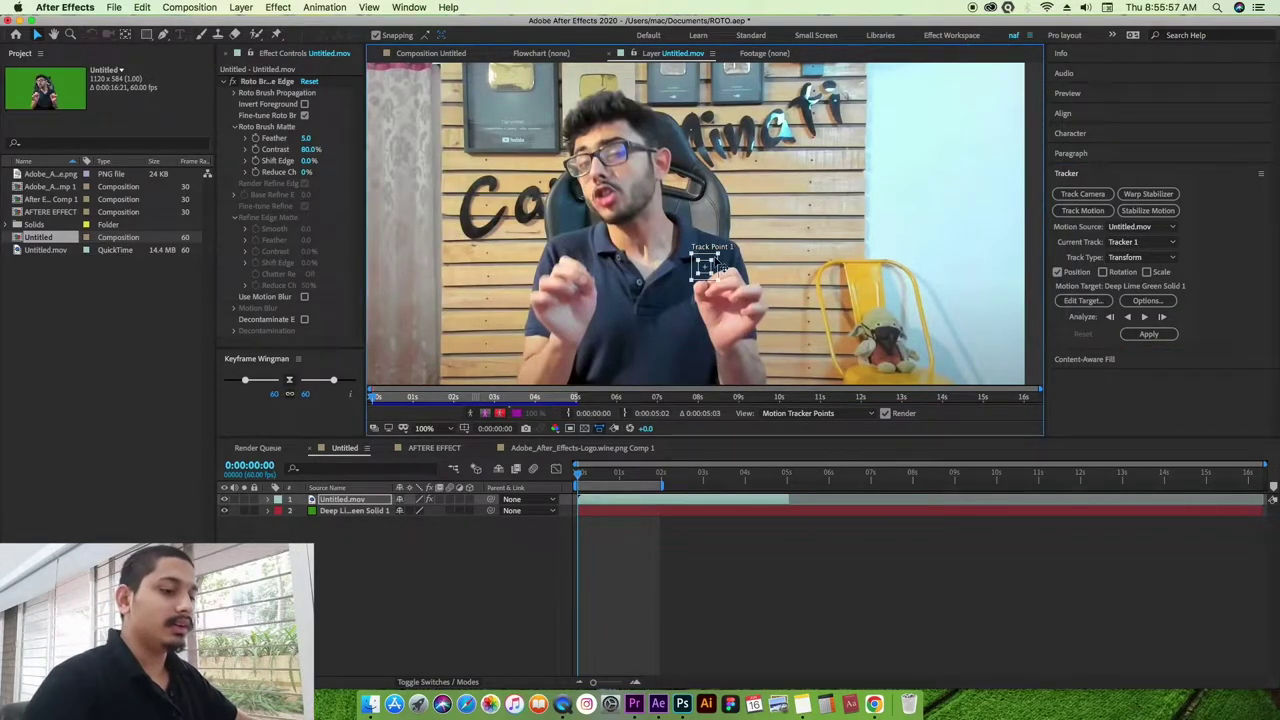
pyautogui.moveTo(709, 264); pyautogui.dragTo(705, 227)
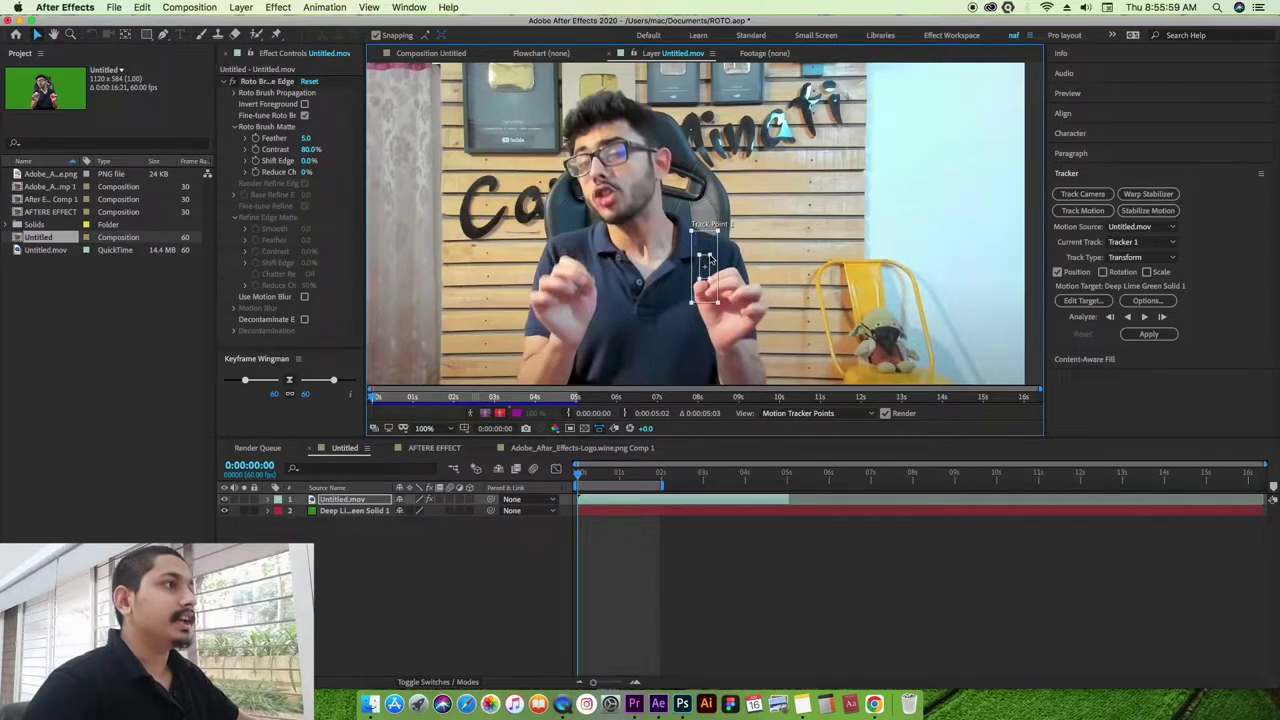
pyautogui.moveTo(718, 232)
pyautogui.mouseDown()
pyautogui.moveTo(713, 265)
pyautogui.moveTo(628, 165)
pyautogui.mouseUp()
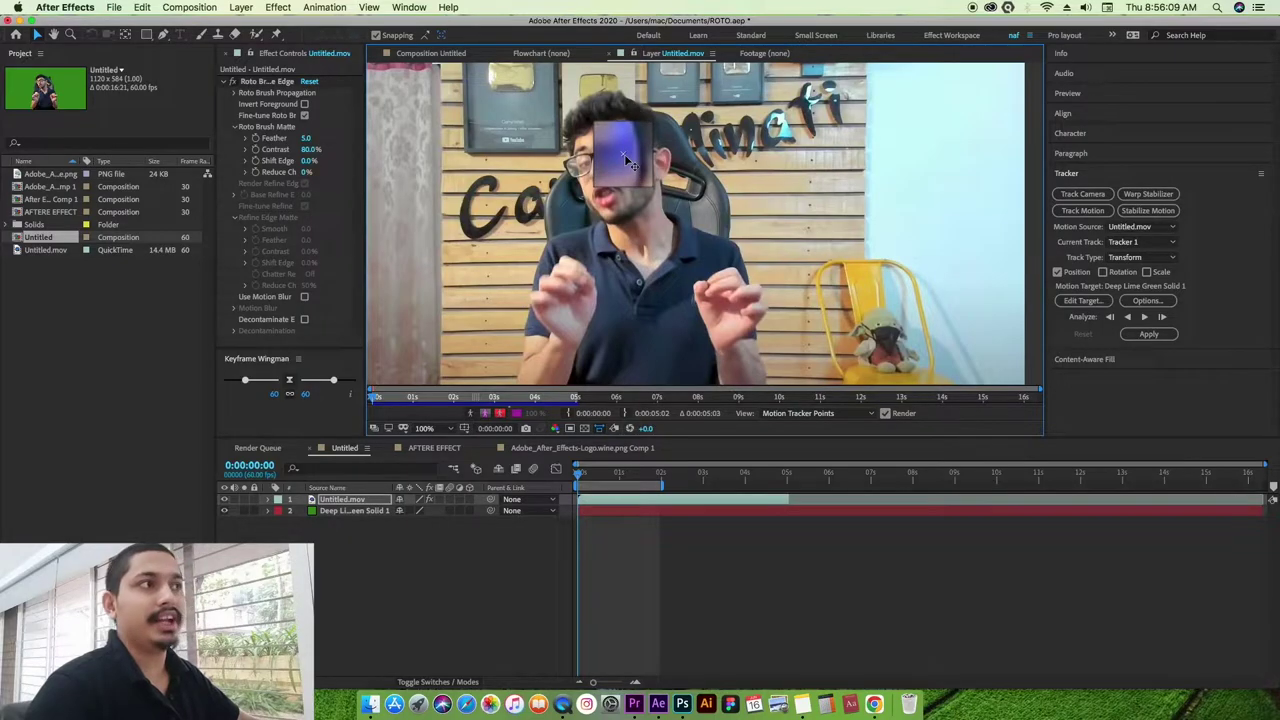
pyautogui.moveTo(624, 157); pyautogui.dragTo(639, 143)
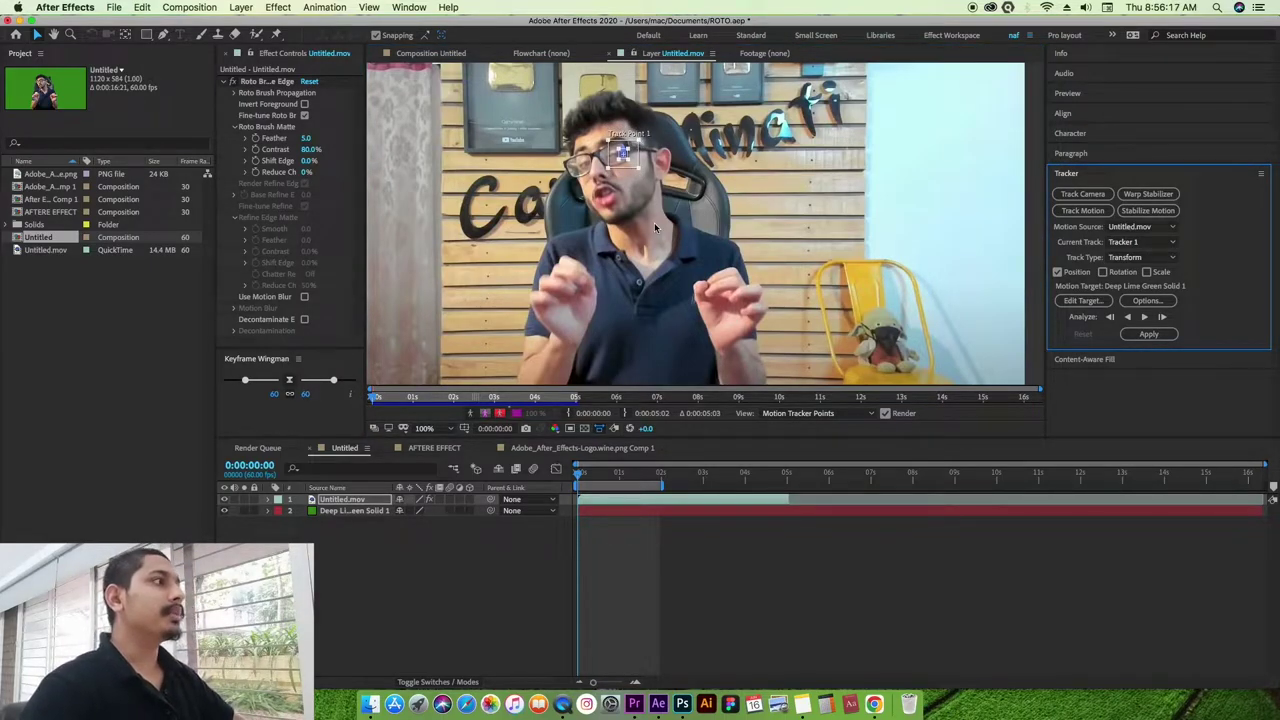
pyautogui.click(1172, 243)
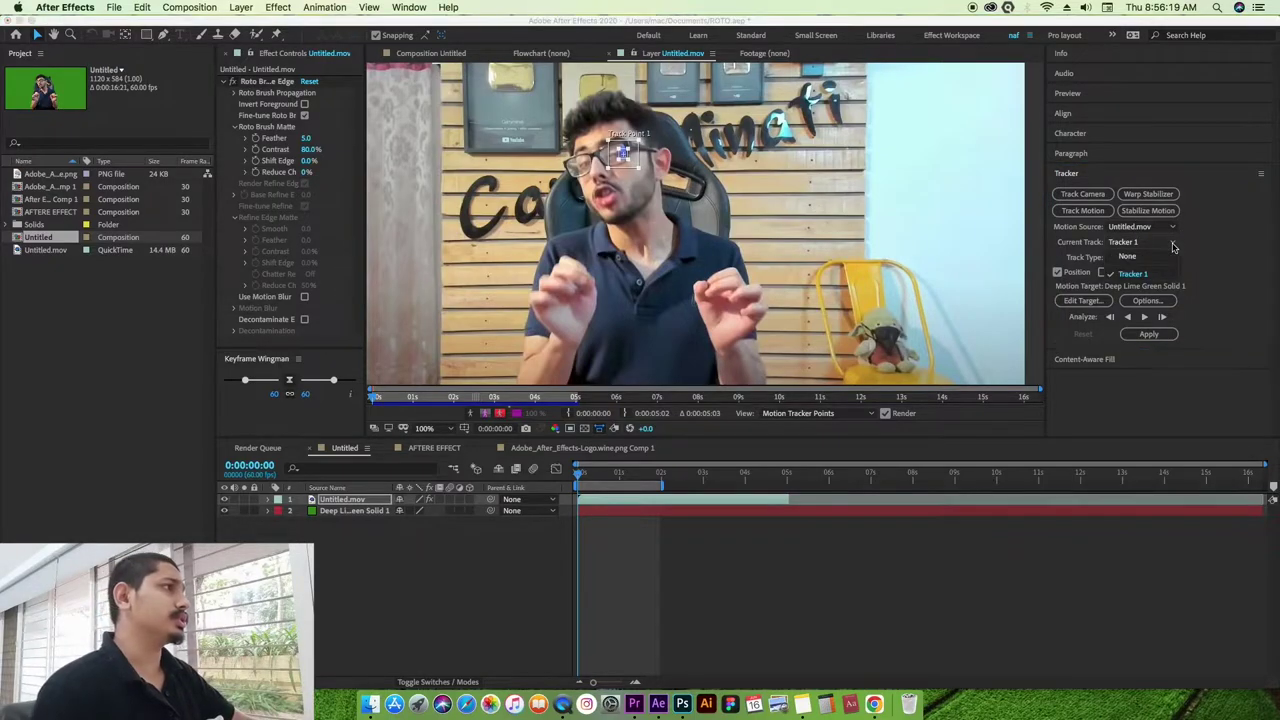
# - Keep Tracker 1 as a Transform track and analyze the face point backward and forward from 0:00:01:19
pyautogui.click(1155, 274)
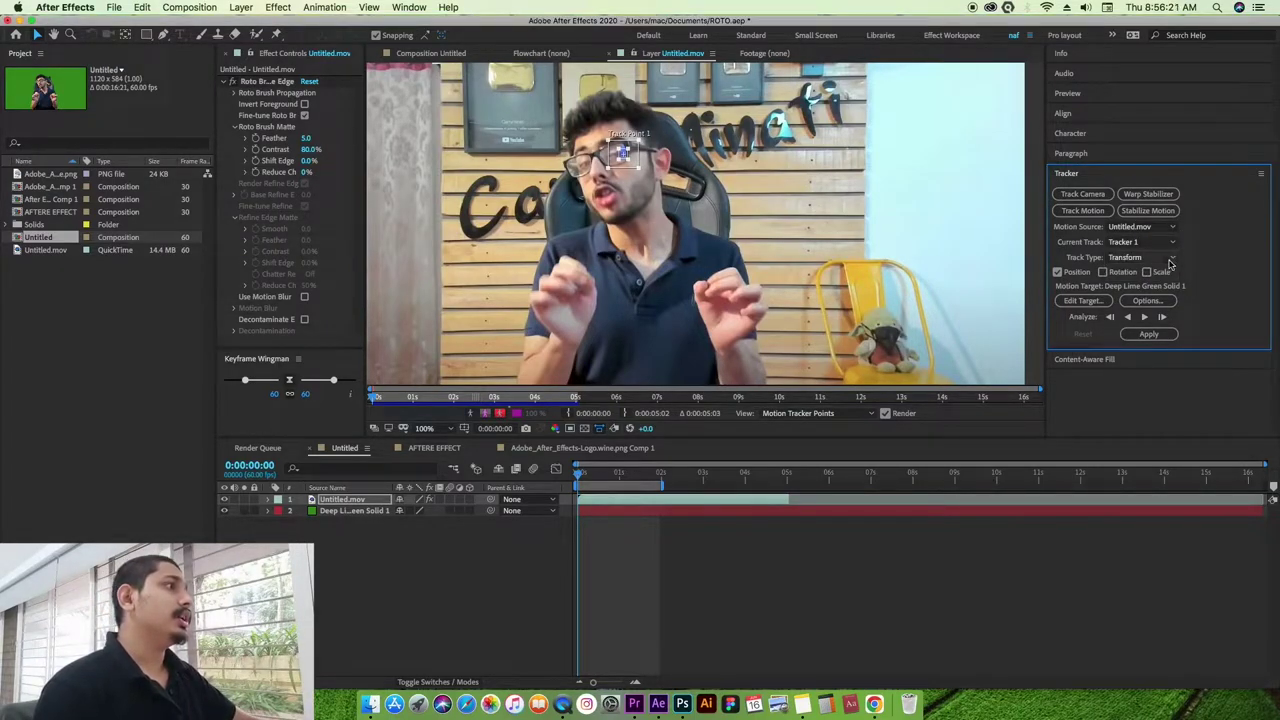
pyautogui.click(1170, 259)
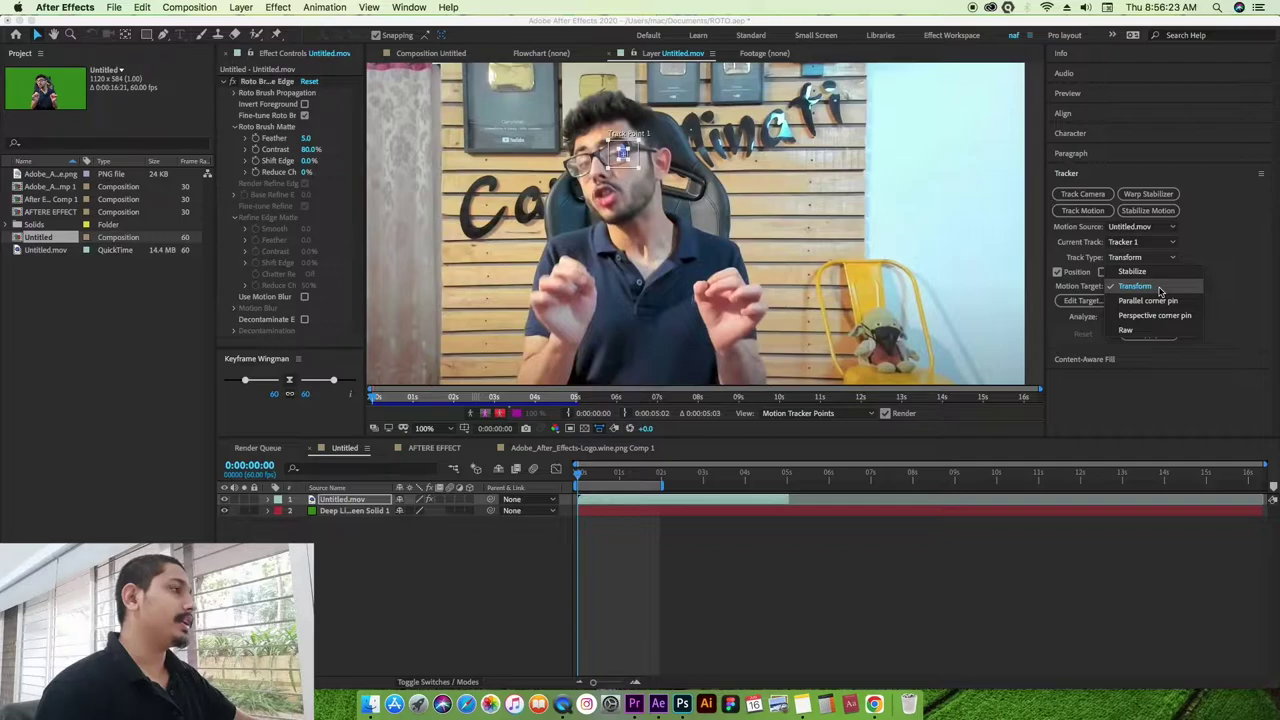
pyautogui.click(1160, 288)
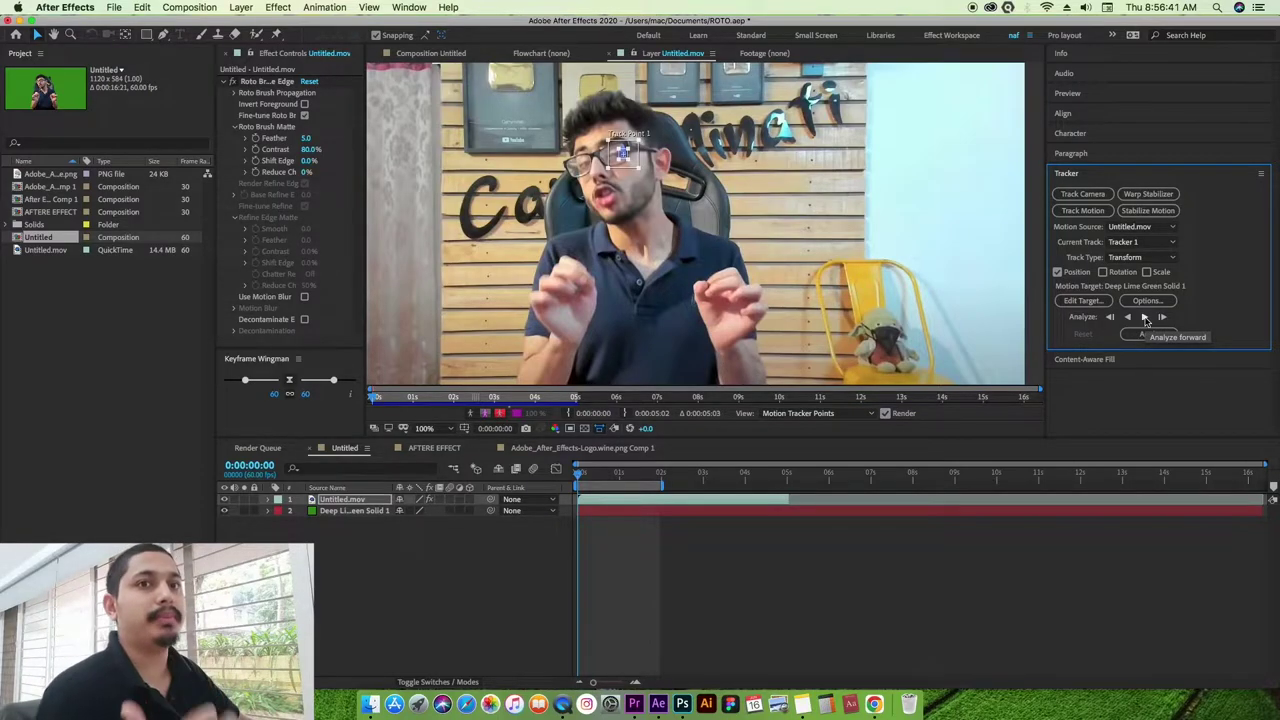
pyautogui.click(632, 482)
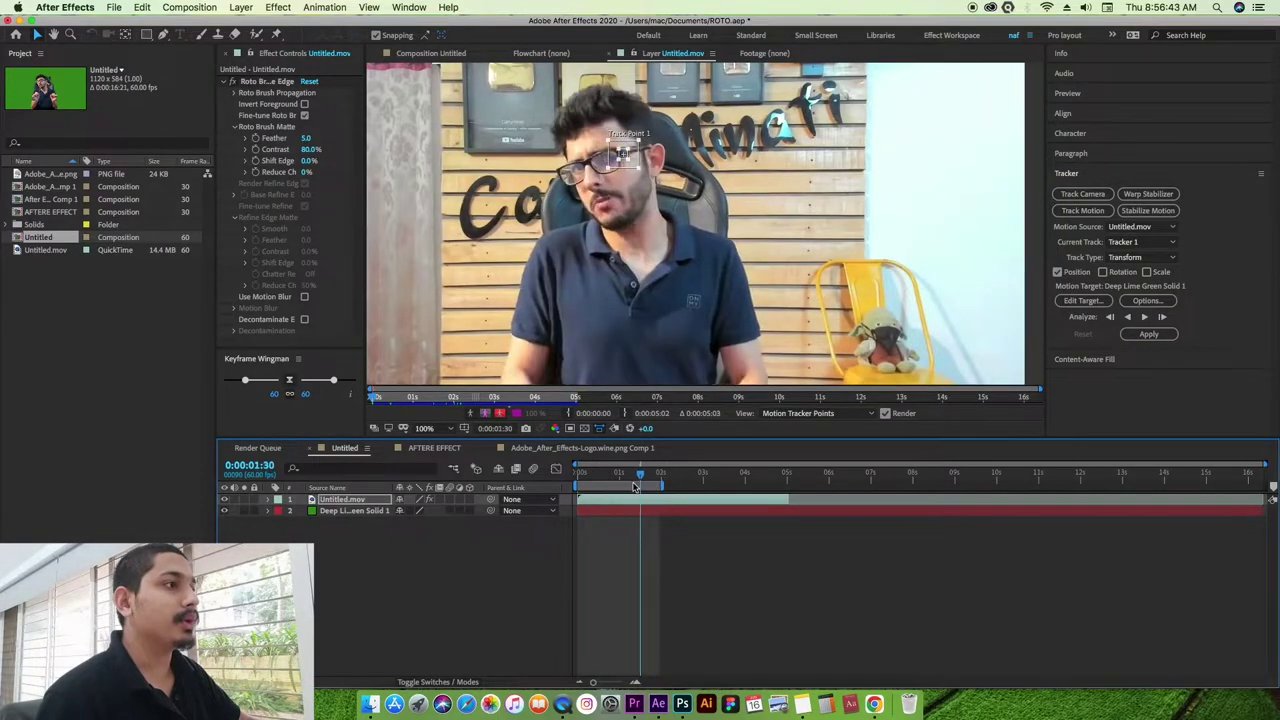
pyautogui.click(1131, 318)
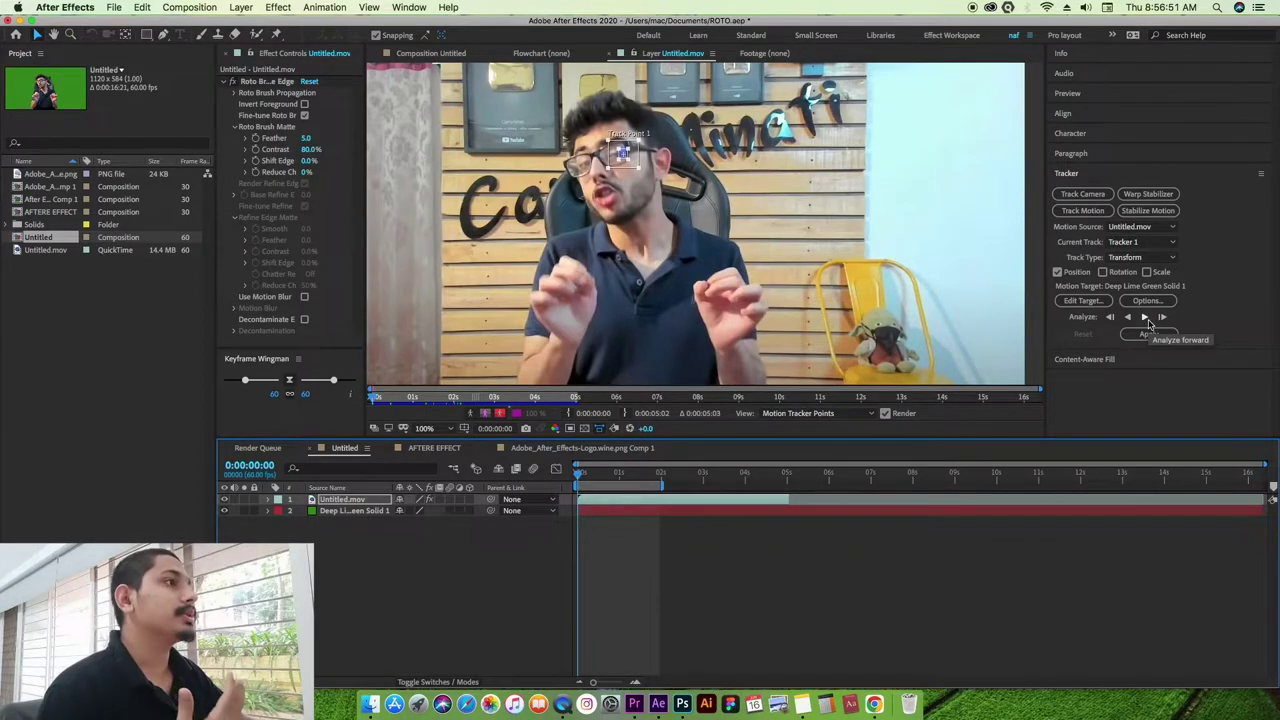
pyautogui.click(1147, 318)
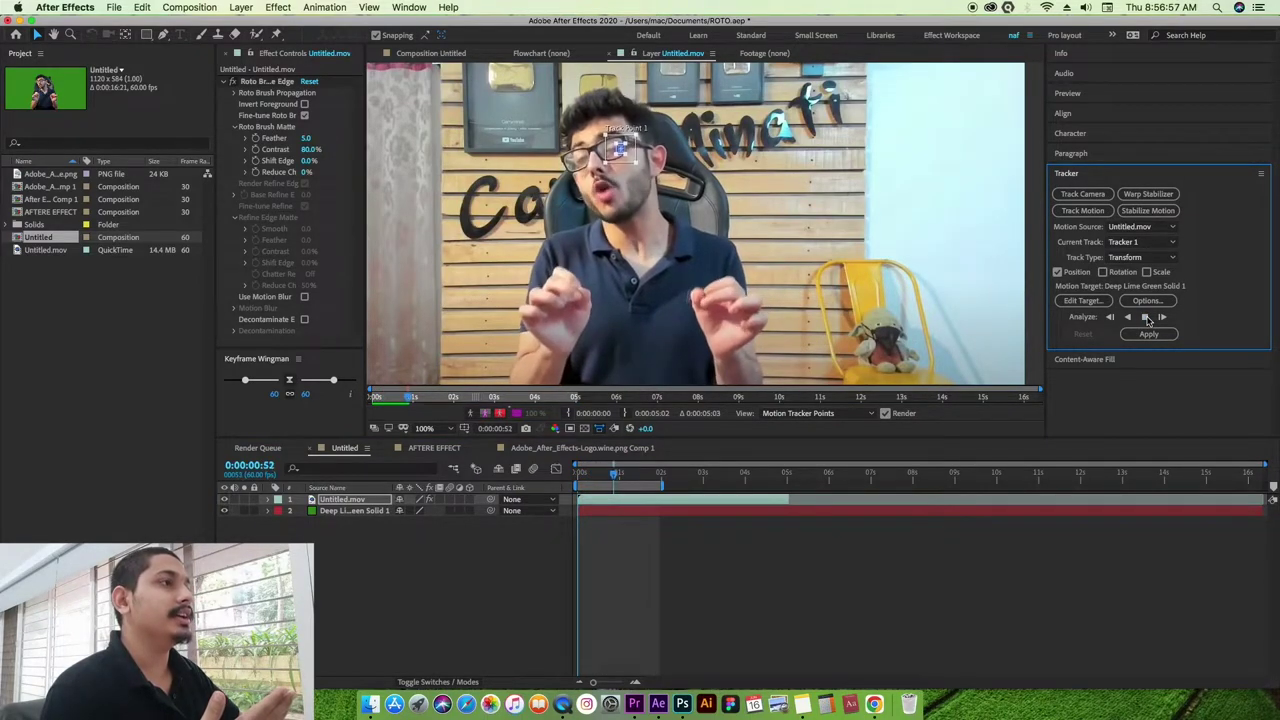
pyautogui.click(1147, 318)
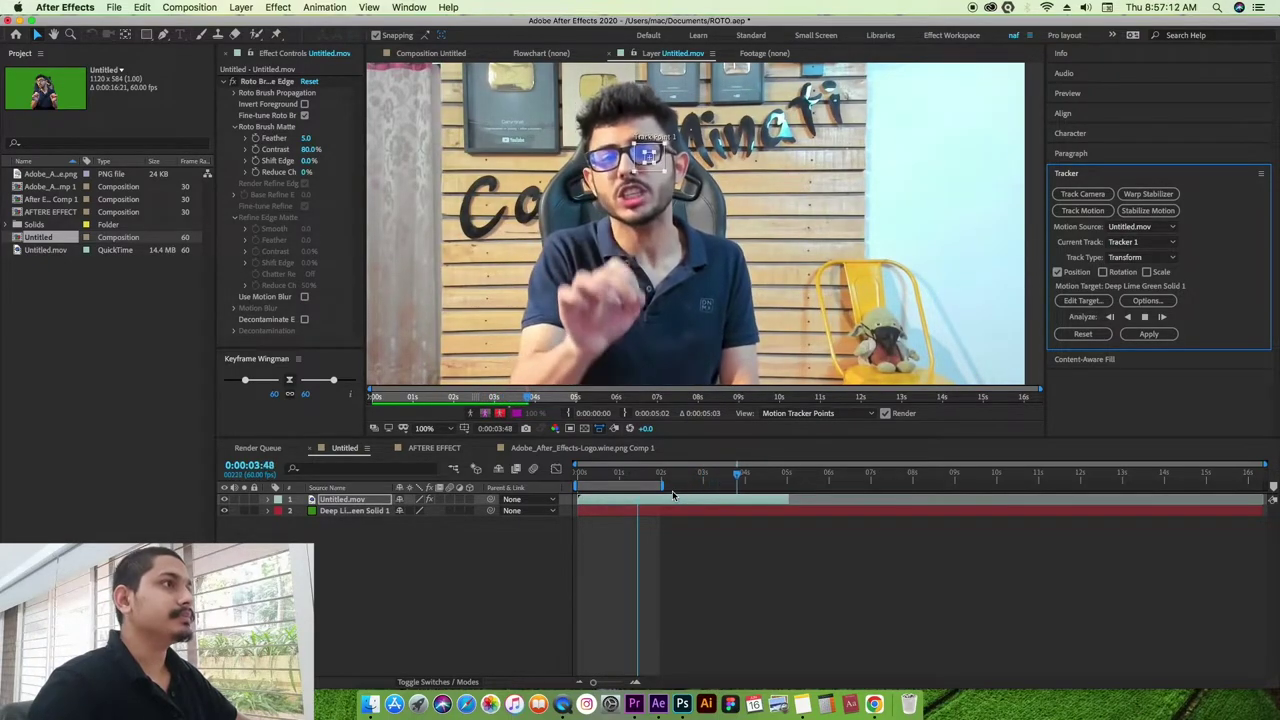
# - Extend the work area to about five seconds and add the Ae logo PNG as the top layer
pyautogui.moveTo(662, 485)
pyautogui.mouseDown()
pyautogui.moveTo(787, 485)
pyautogui.moveTo(566, 478)
pyautogui.mouseUp()
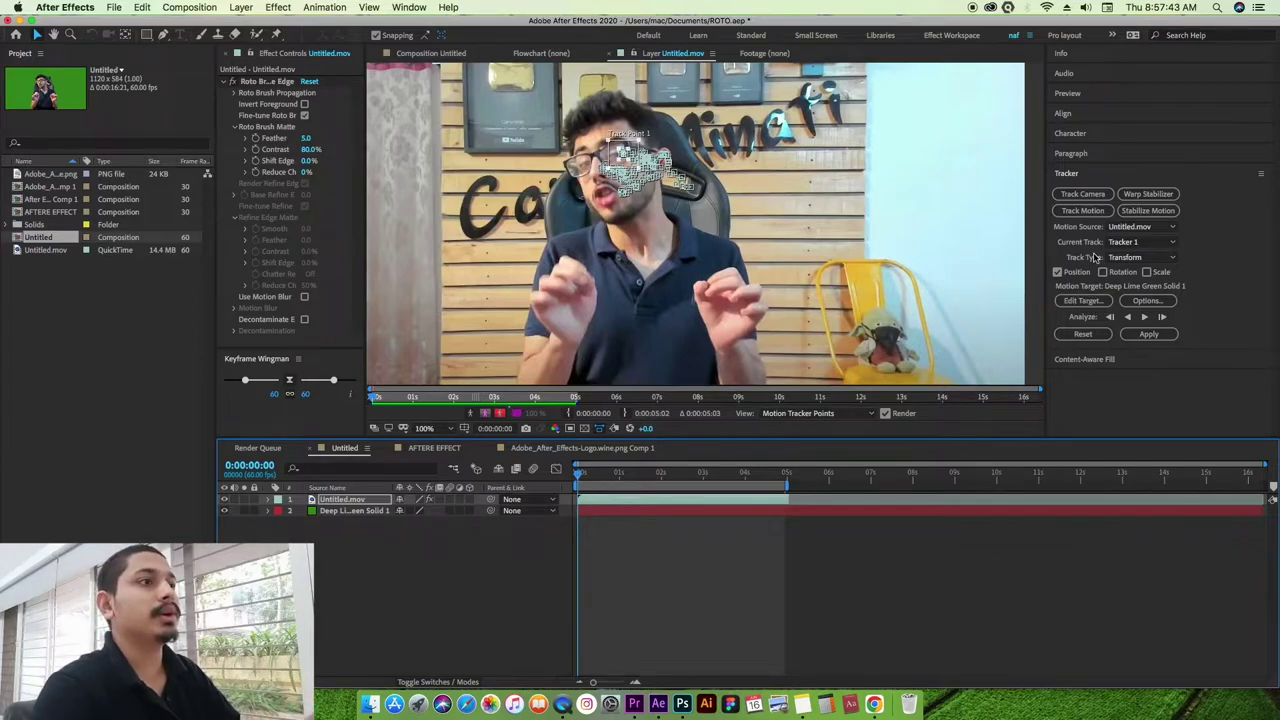
pyautogui.click(42, 176)
pyautogui.moveTo(42, 176); pyautogui.dragTo(340, 500)
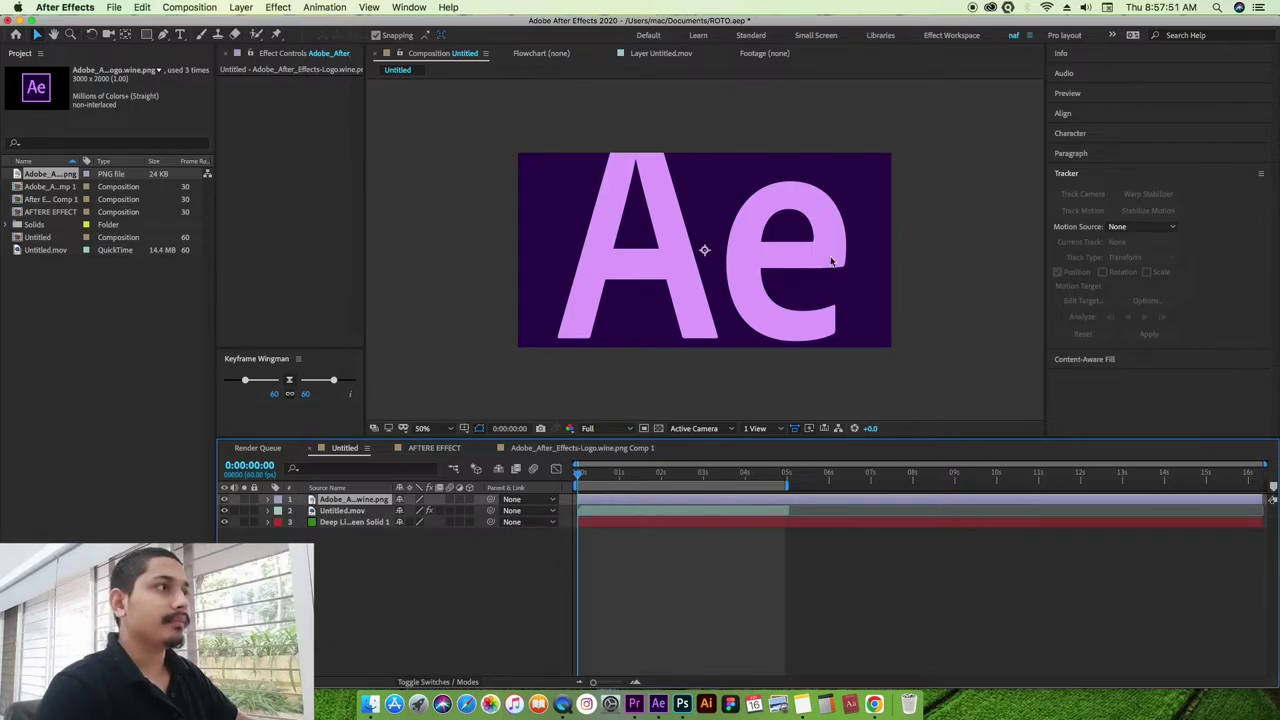
# - Scale the Ae logo layer down to about 9% and scrub the footage to check the track
pyautogui.press('s')
pyautogui.moveTo(416, 510); pyautogui.dragTo(384, 516)
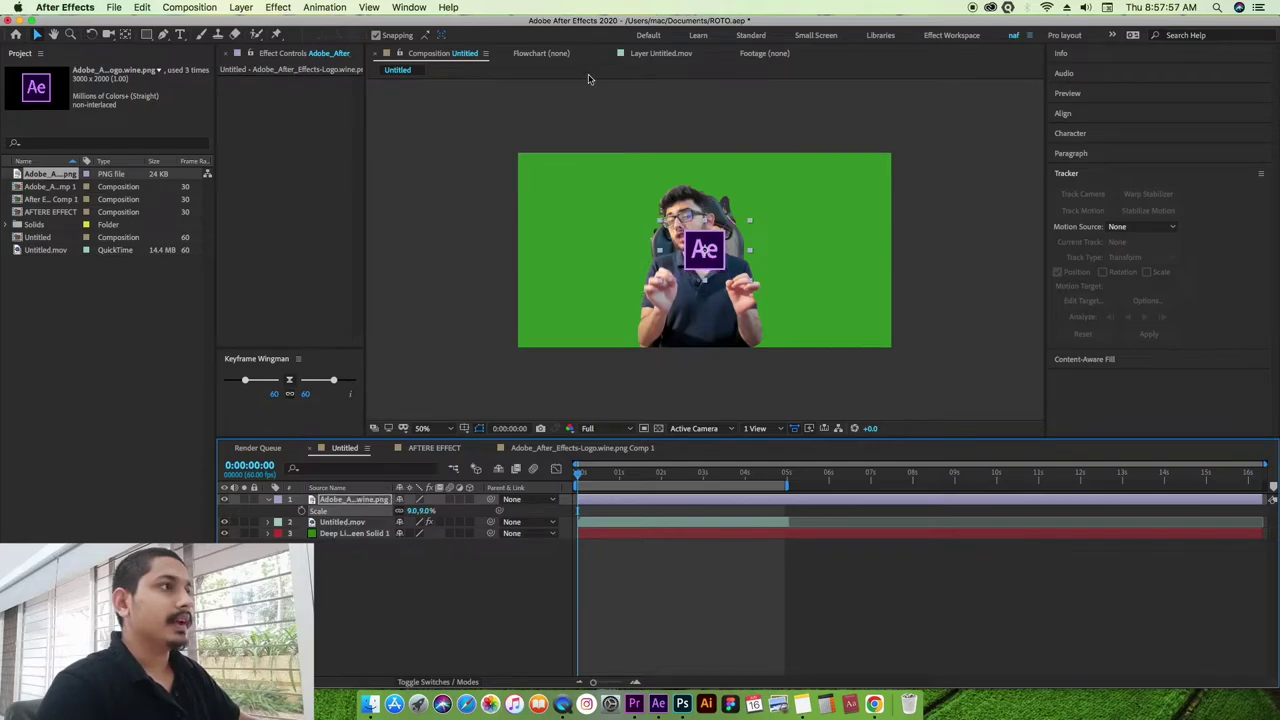
pyautogui.click(675, 54)
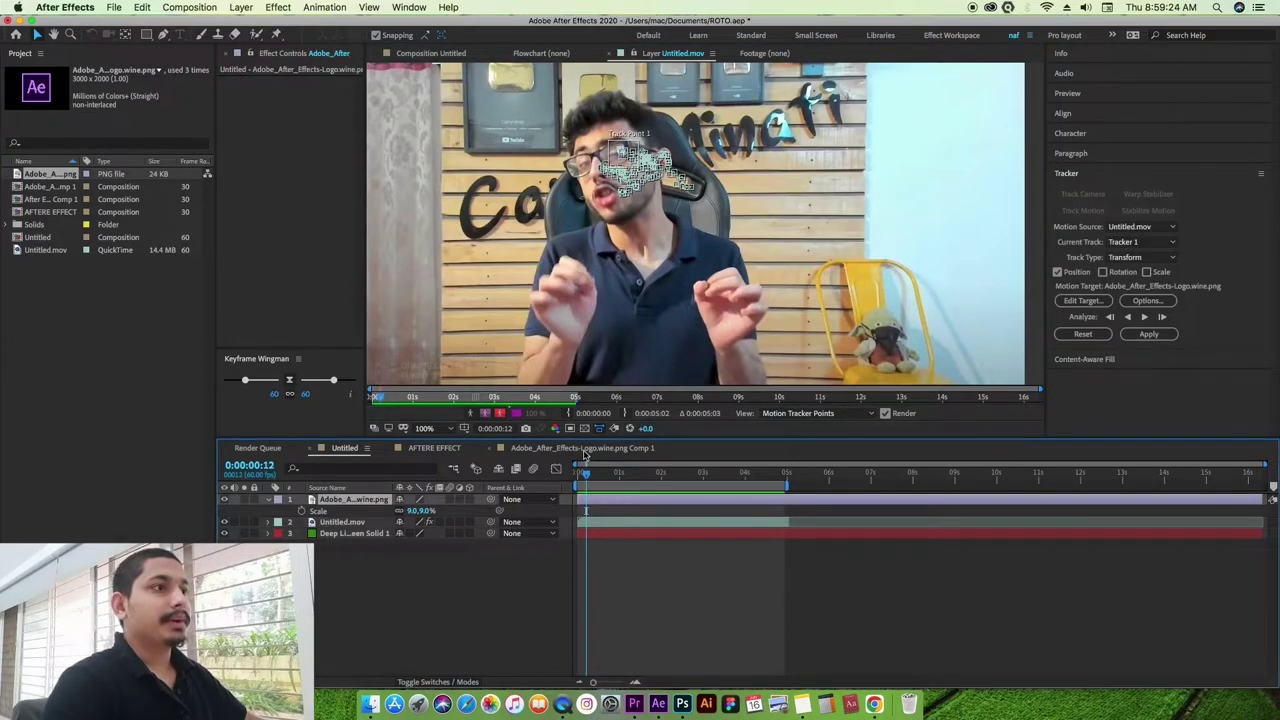
pyautogui.moveTo(586, 476); pyautogui.dragTo(785, 479)
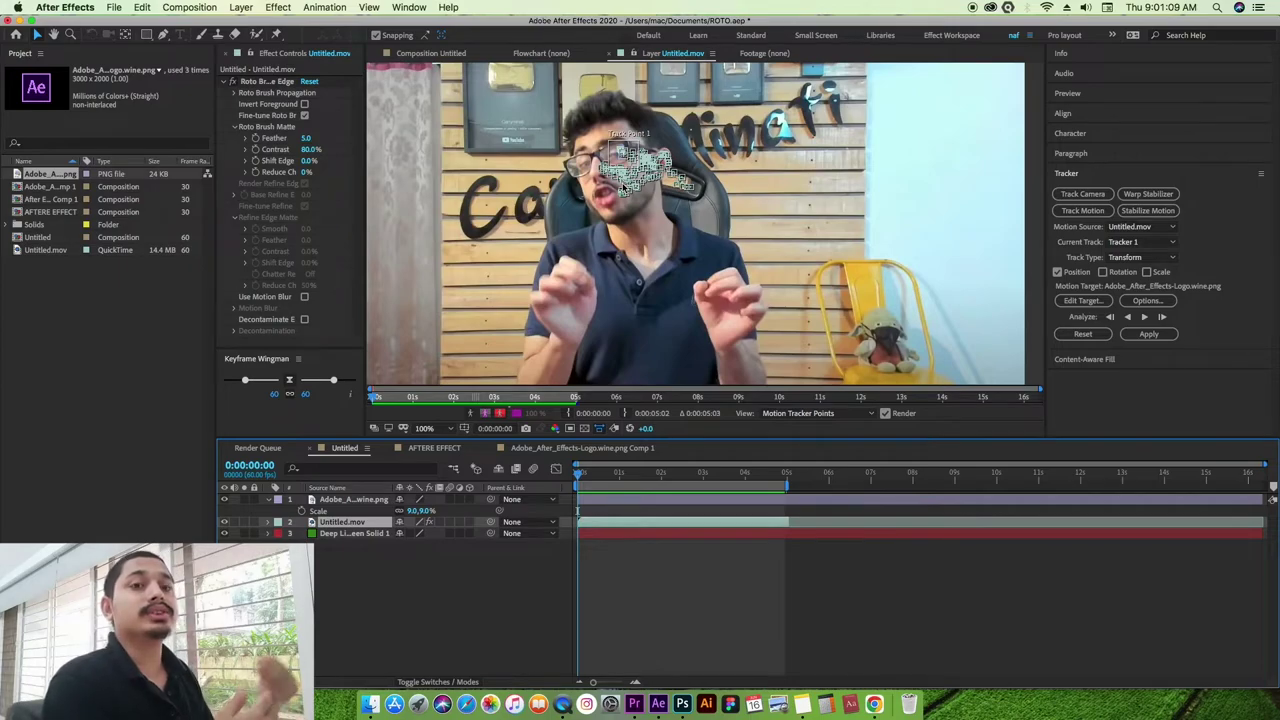
# - Set the Ae logo layer as Tracker 1's motion target
pyautogui.click(1070, 302)
pyautogui.click(741, 332)
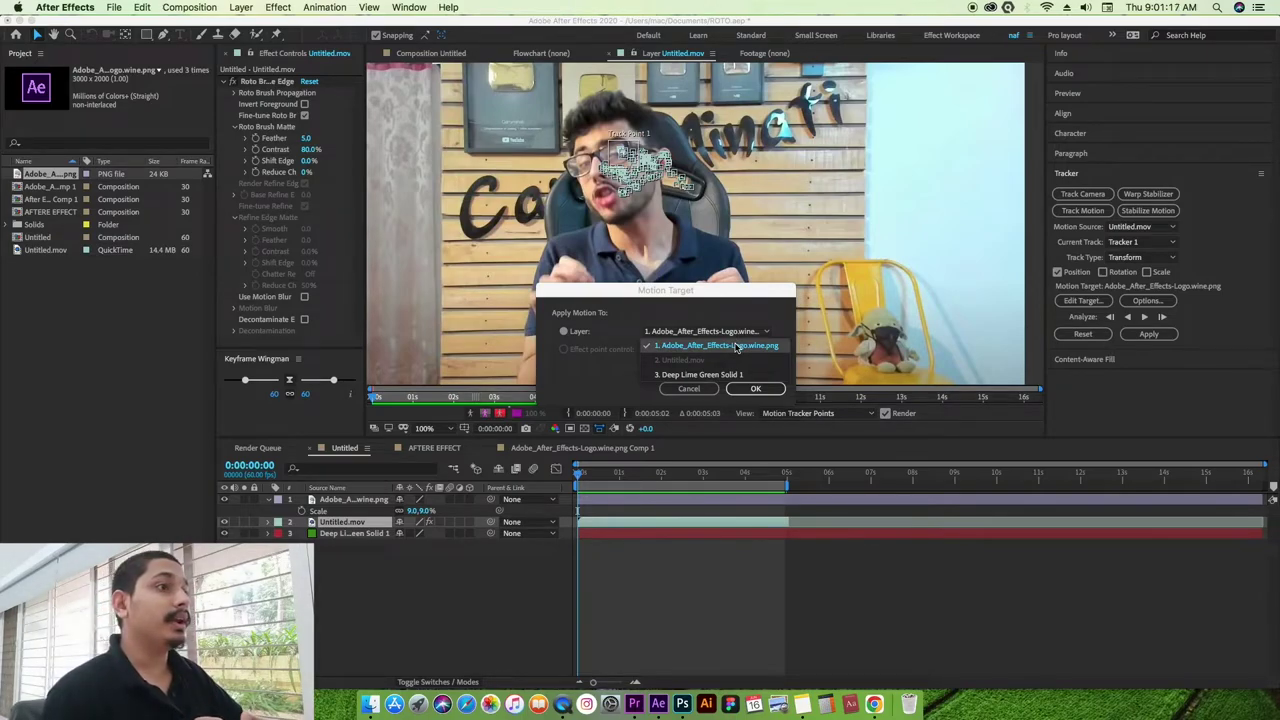
pyautogui.click(737, 346)
pyautogui.click(745, 390)
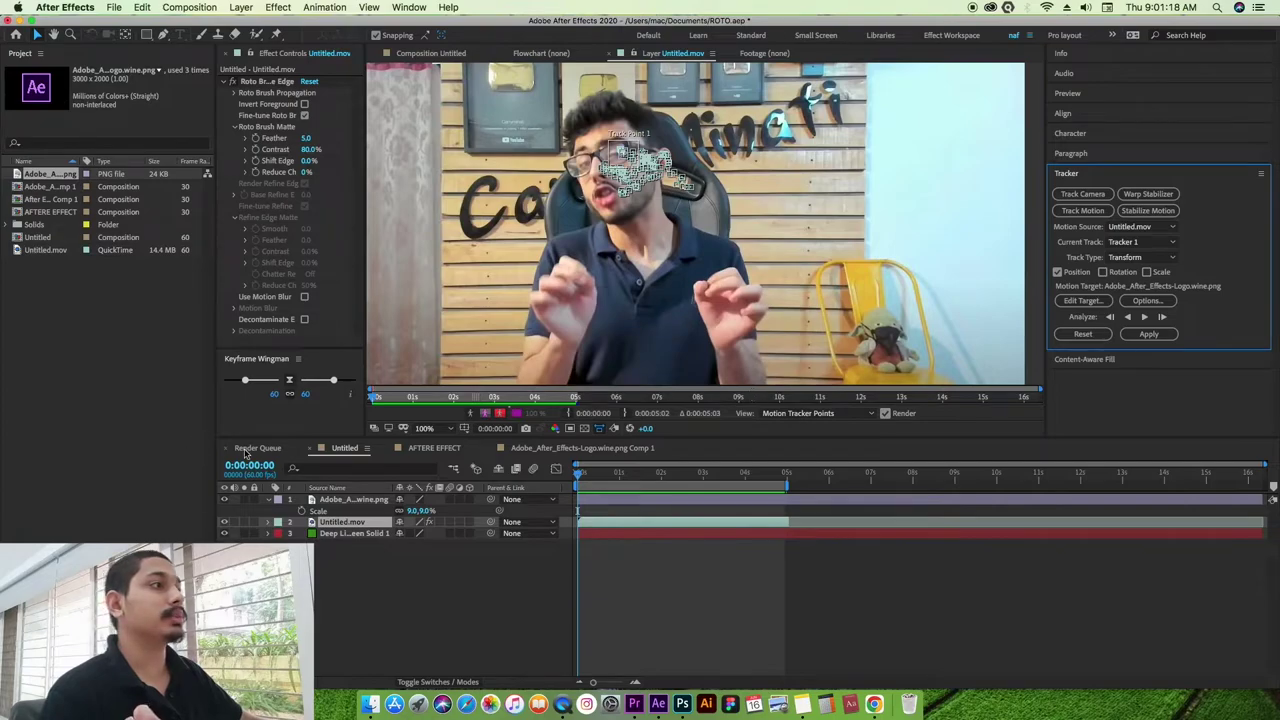
pyautogui.click(360, 570)
pyautogui.press('t')
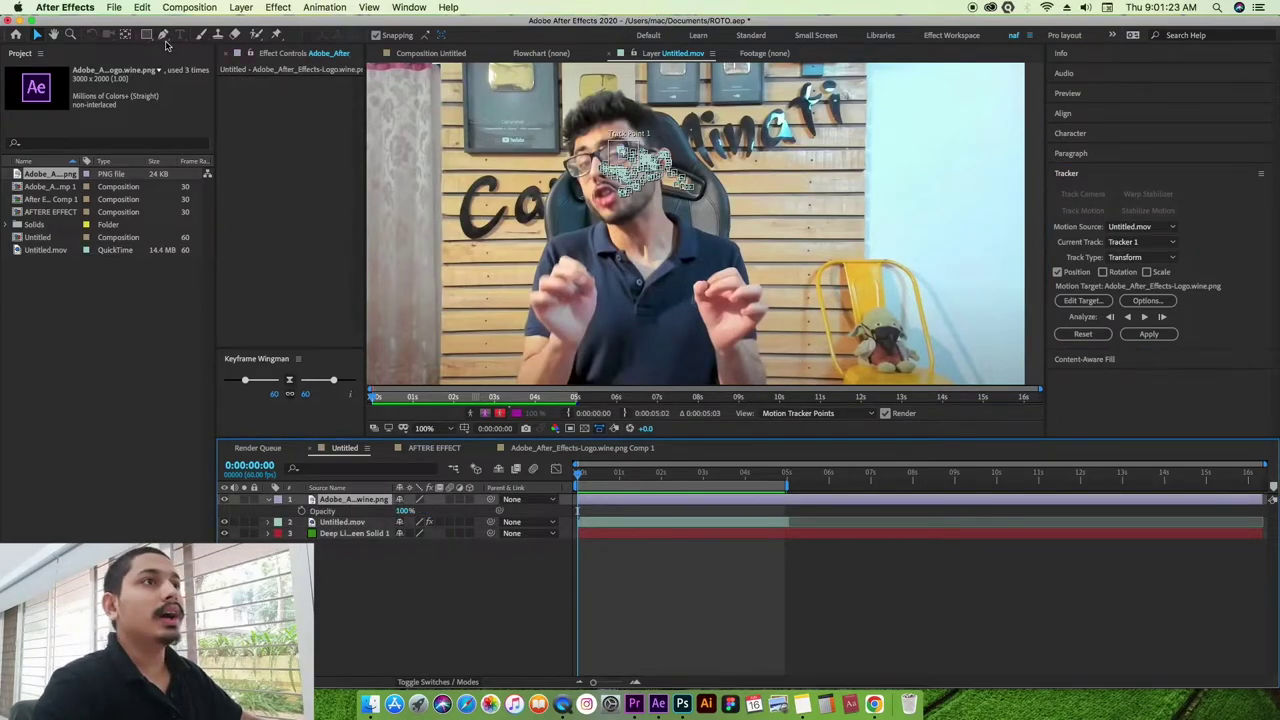
# - Create a new text layer reading 'Carry'
pyautogui.rightClick(365, 608)
pyautogui.moveTo(436, 543)
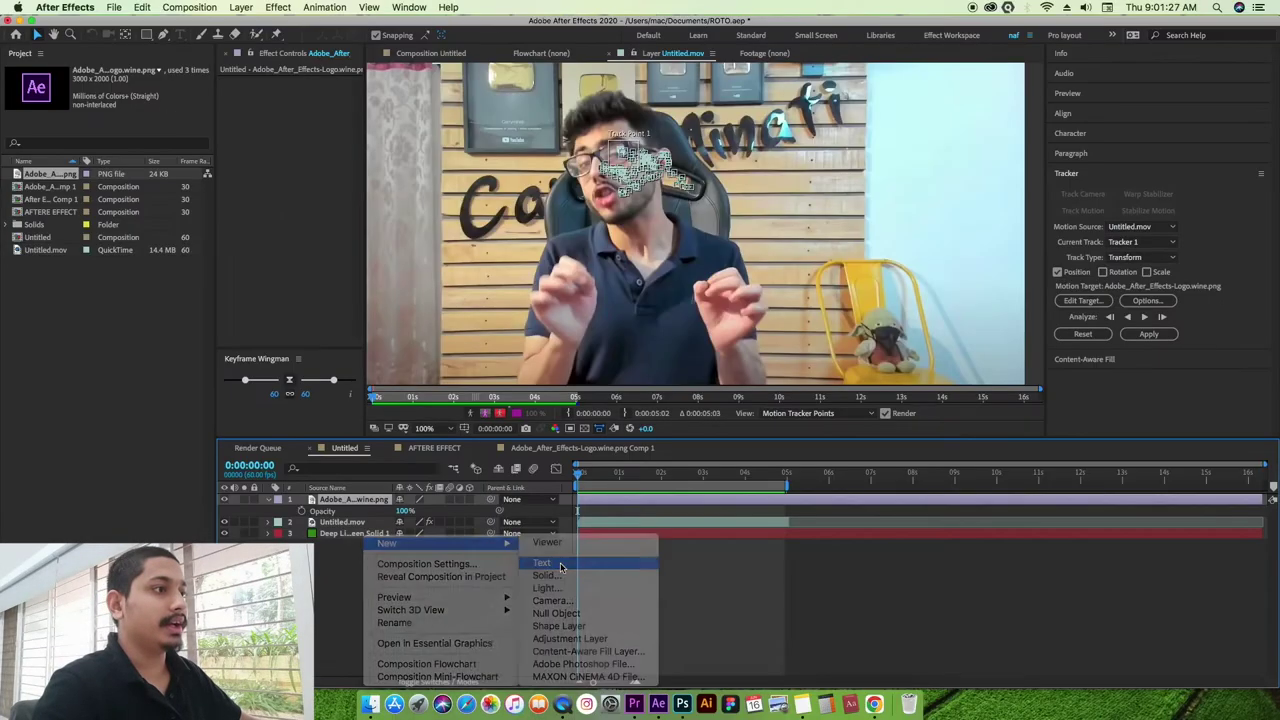
pyautogui.click(732, 446)
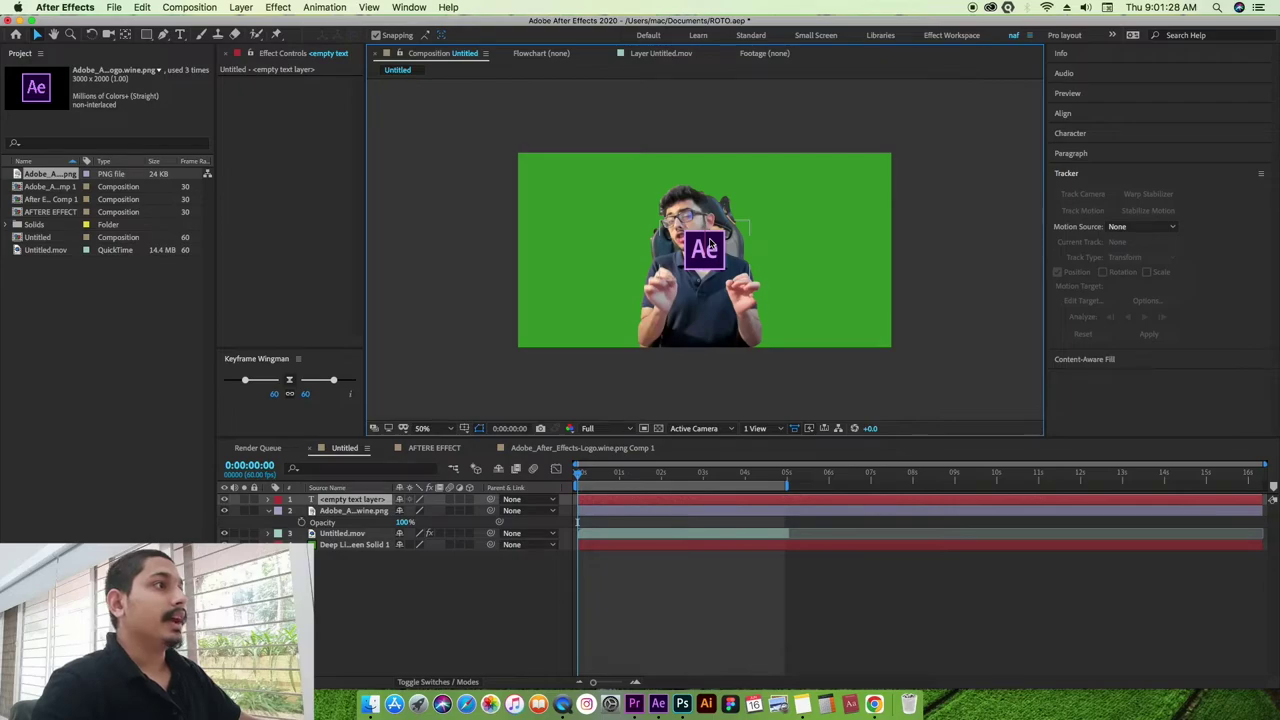
pyautogui.write('Carry')
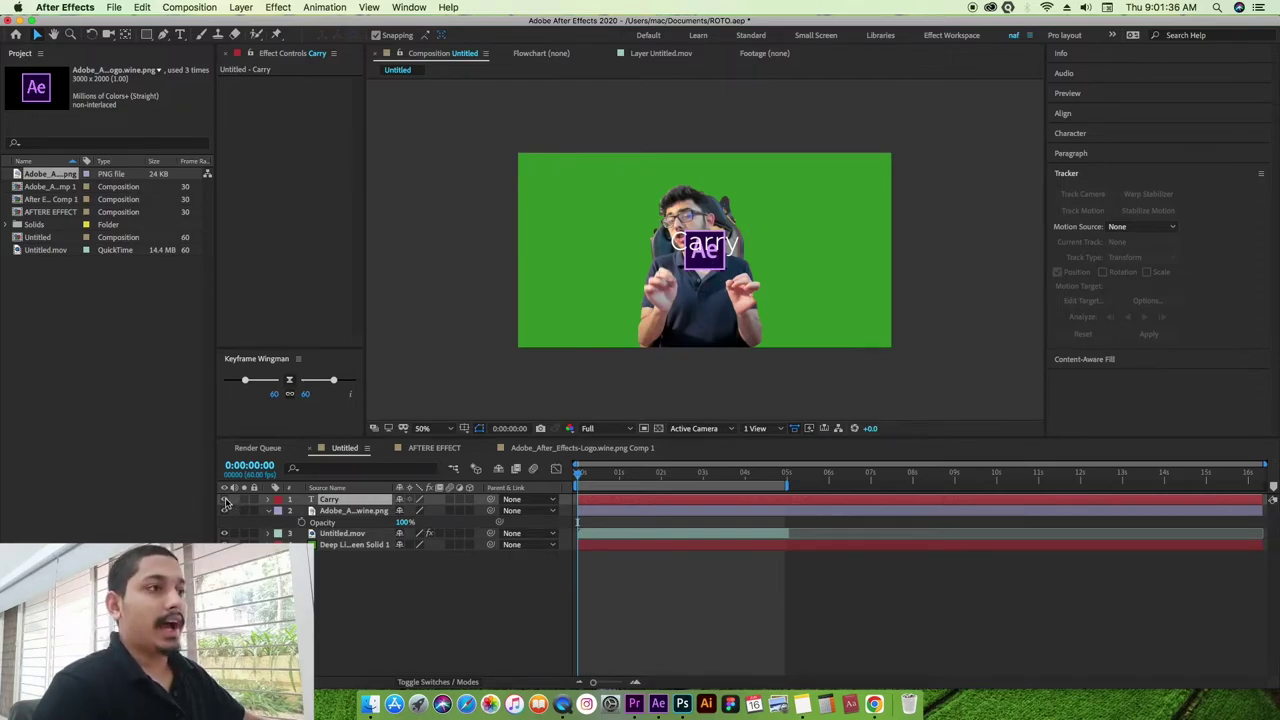
# - Click through the Ae logo and Carry layers, ending with Untitled.mov selected
pyautogui.click(345, 511)
pyautogui.click(345, 500)
pyautogui.click(345, 511)
pyautogui.click(345, 500)
pyautogui.click(346, 511)
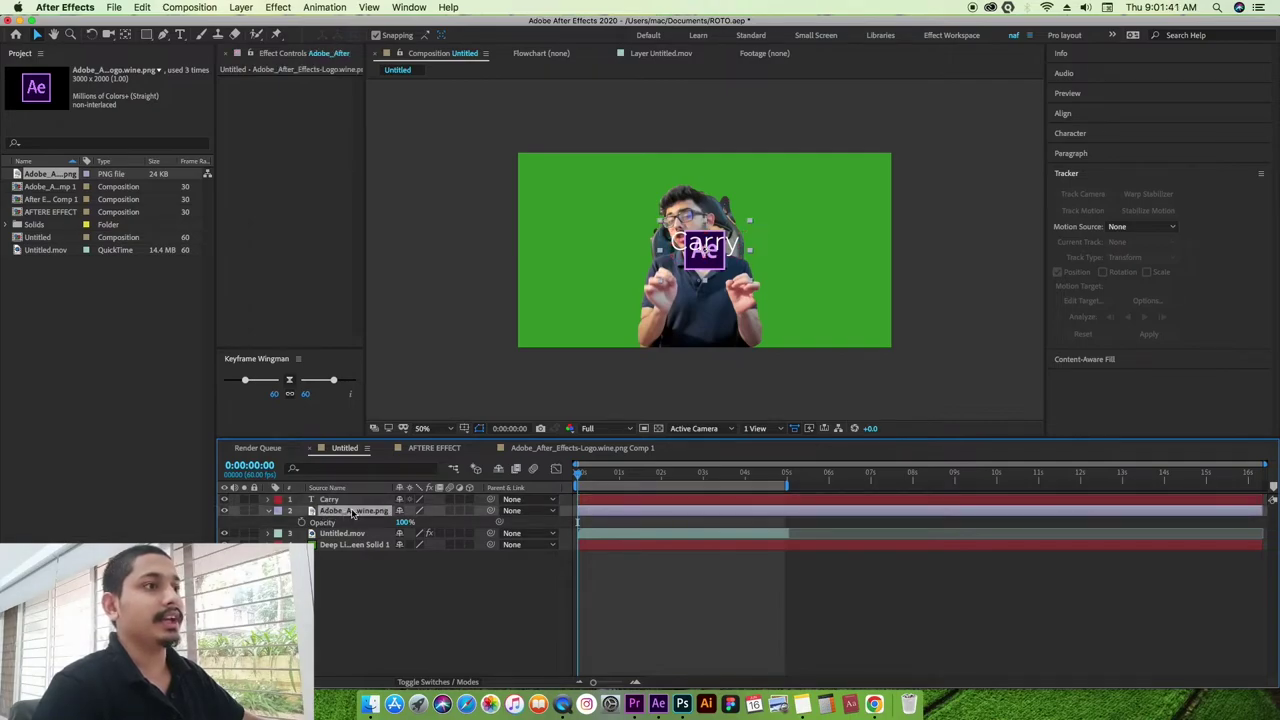
pyautogui.click(344, 534)
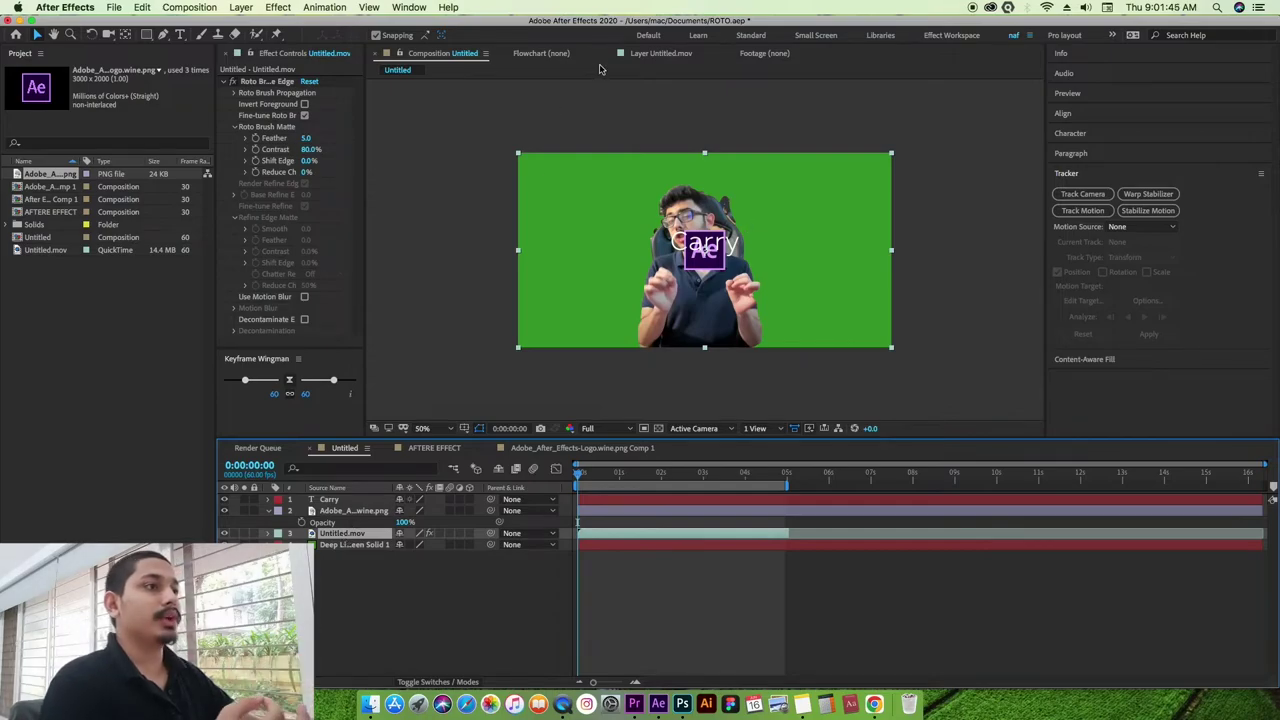
# - In the footage view, confirm layer 2 (Ae logo) as the face track's motion target
pyautogui.click(652, 53)
pyautogui.click(1073, 303)
pyautogui.click(769, 335)
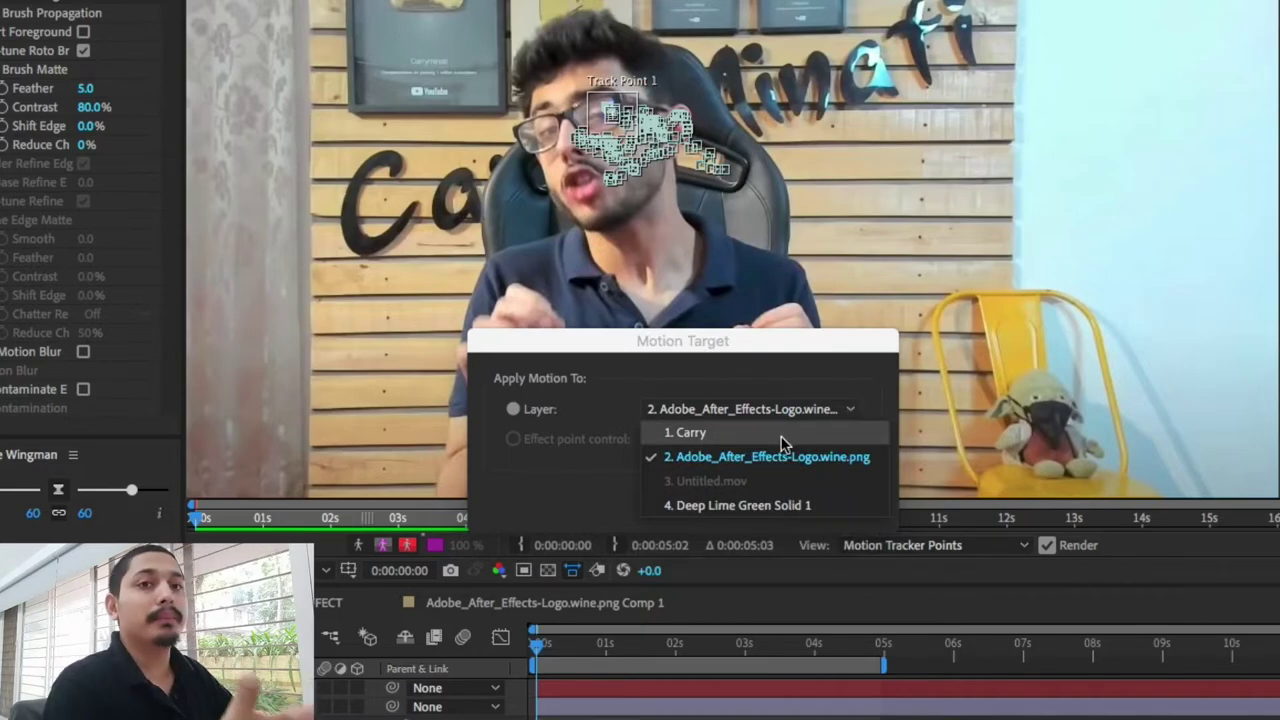
pyautogui.click(777, 462)
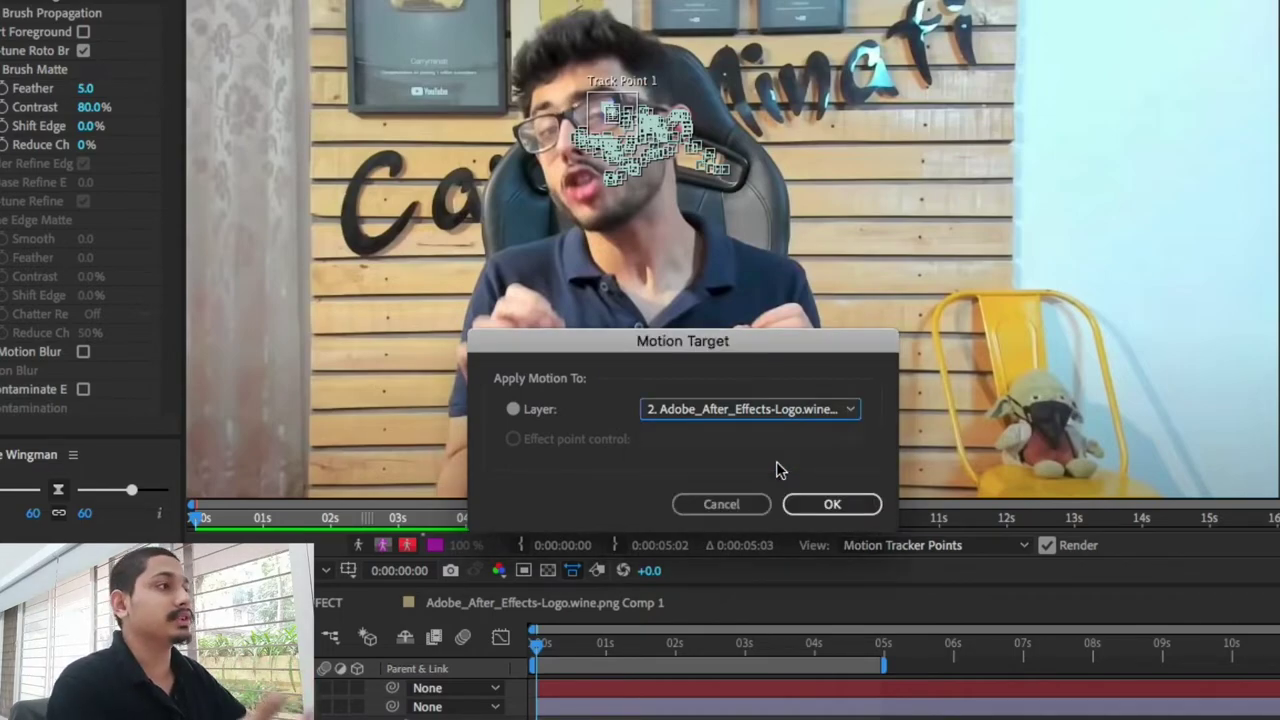
pyautogui.click(826, 503)
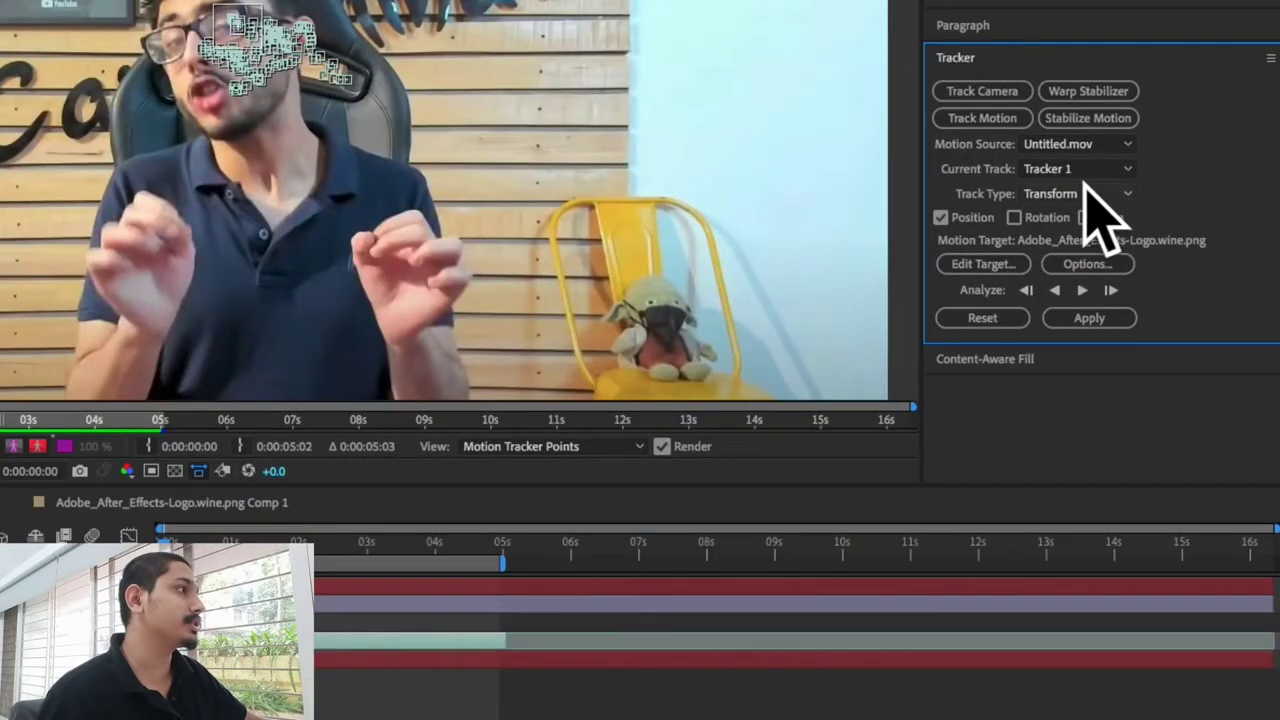
# - Apply the face track to the Ae logo in both X and Y dimensions
pyautogui.click(1148, 335)
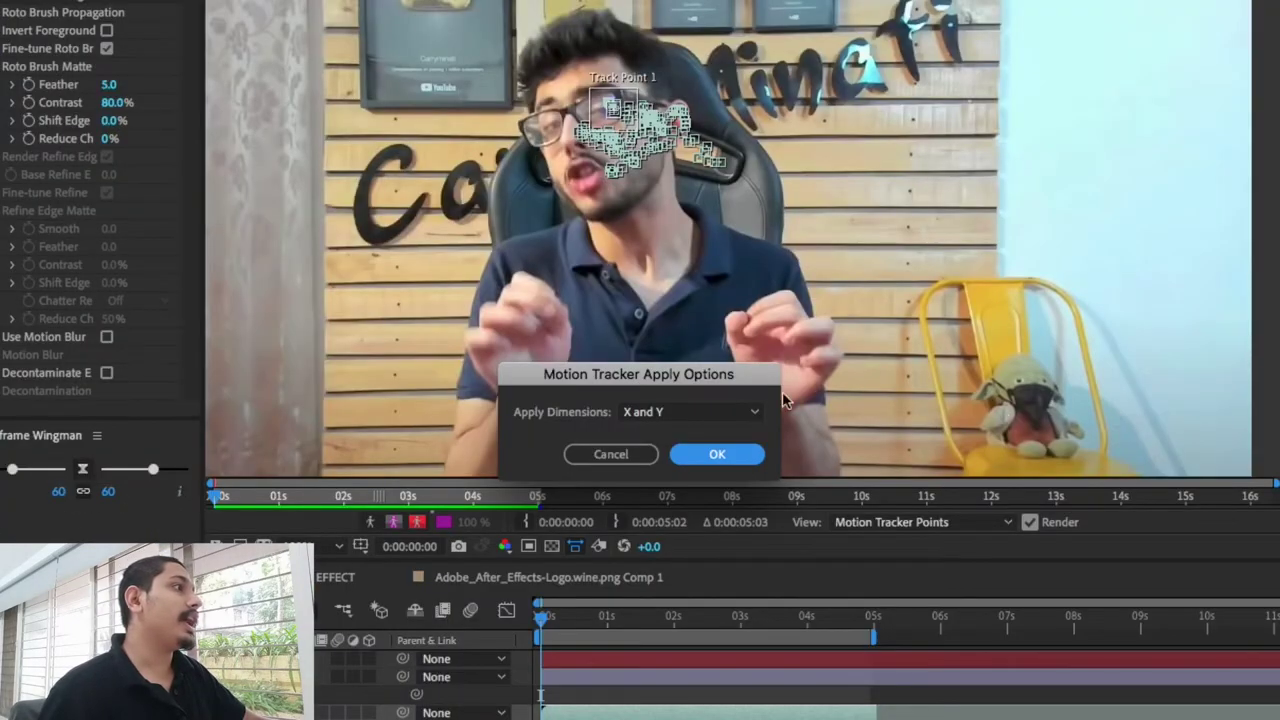
pyautogui.click(745, 412)
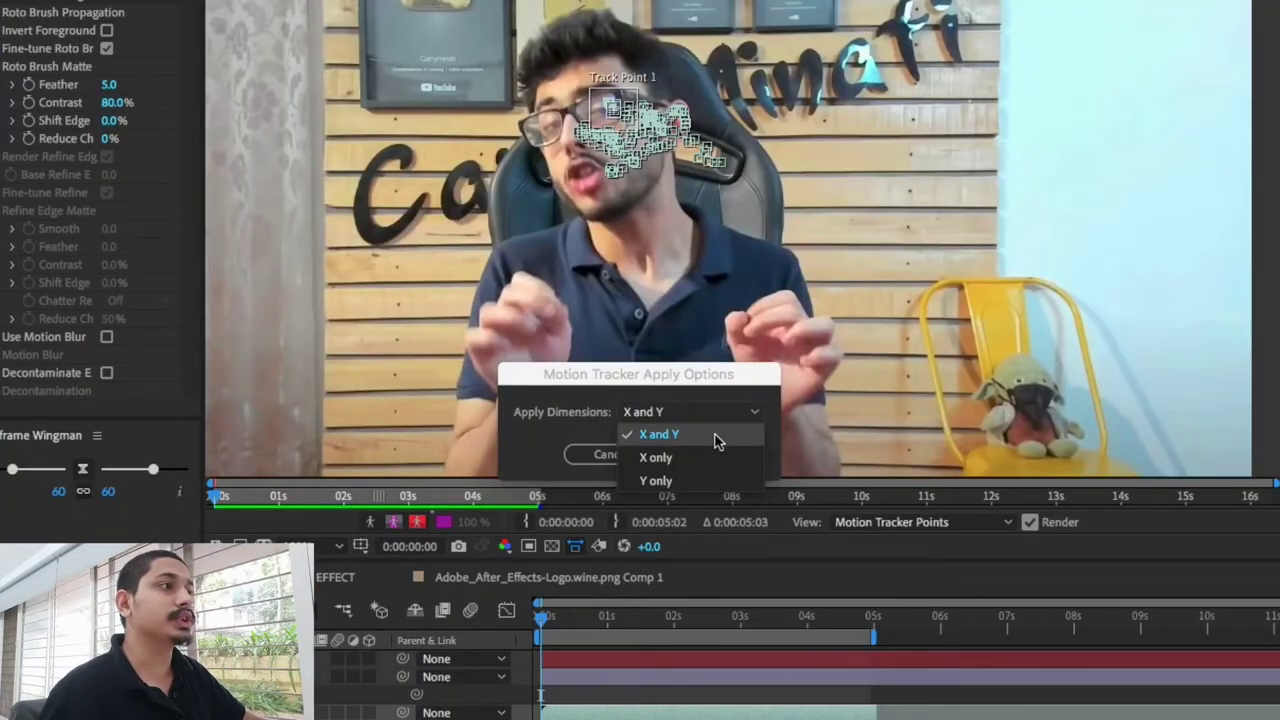
pyautogui.click(716, 438)
pyautogui.click(715, 454)
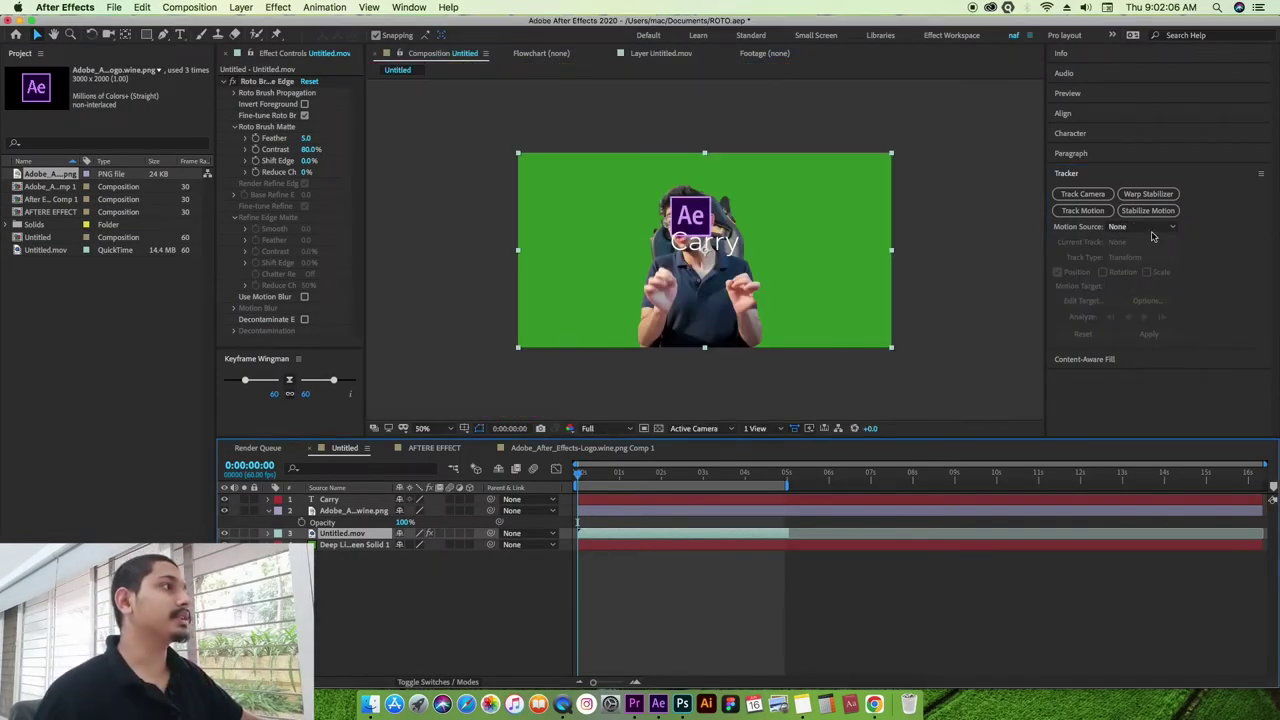
pyautogui.click(1162, 229)
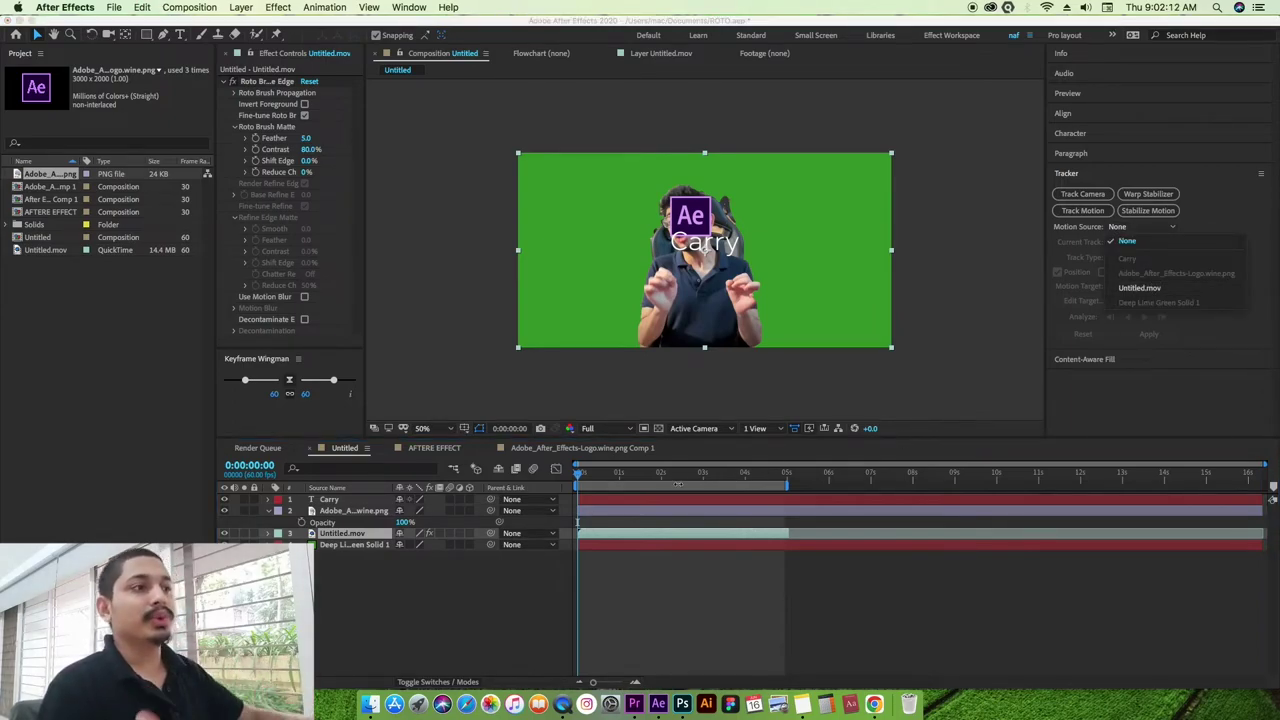
# - Set Motion Source to Untitled.mov and reapply the track to the logo in X and Y
pyautogui.click(345, 538)
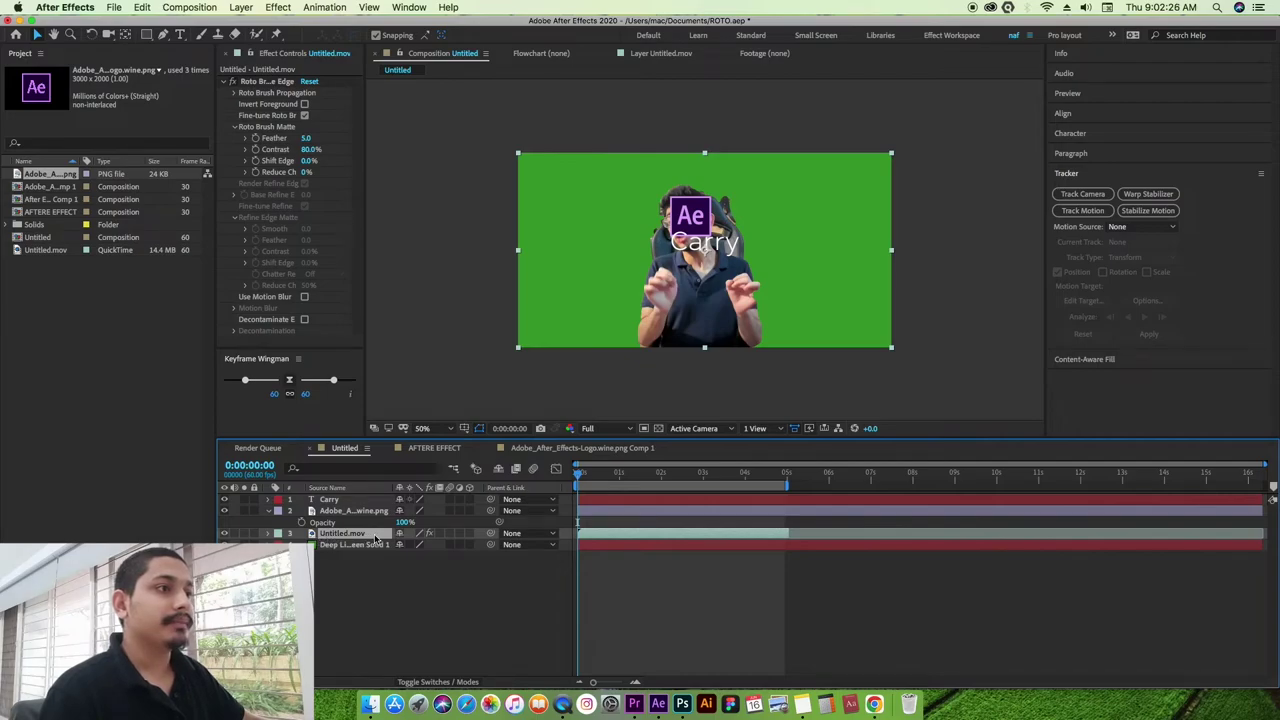
pyautogui.click(1155, 230)
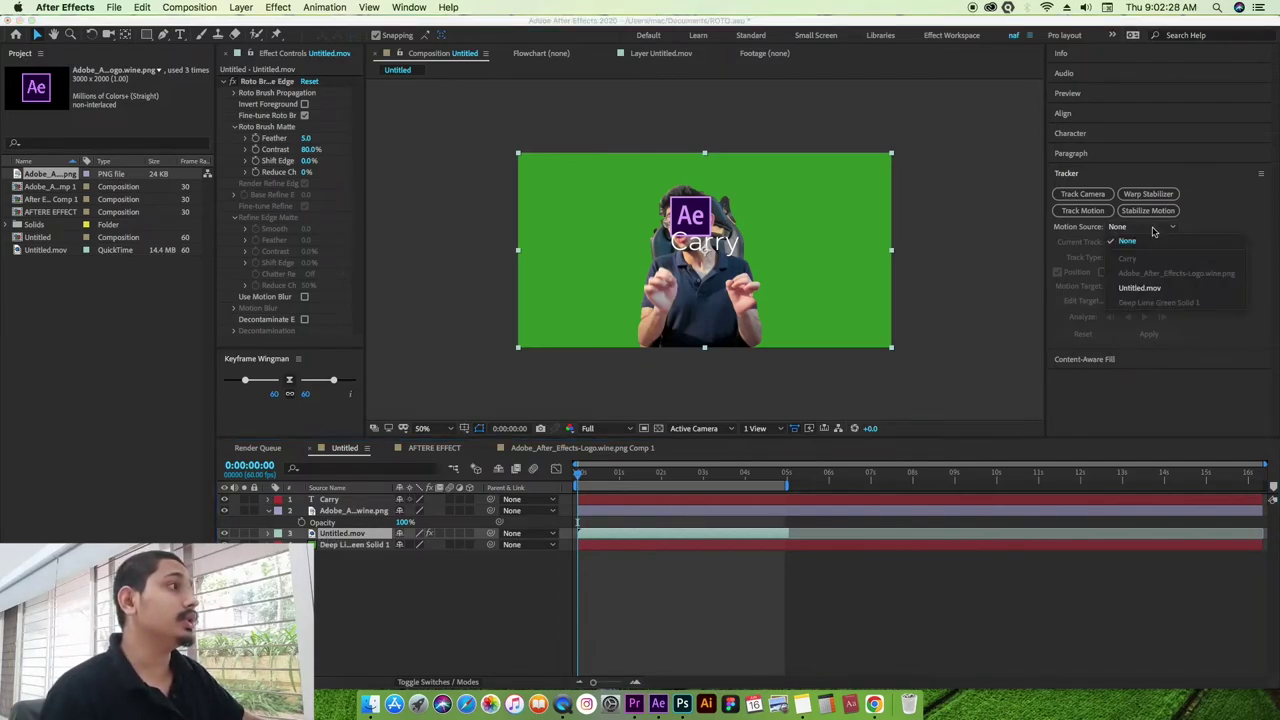
pyautogui.click(1140, 288)
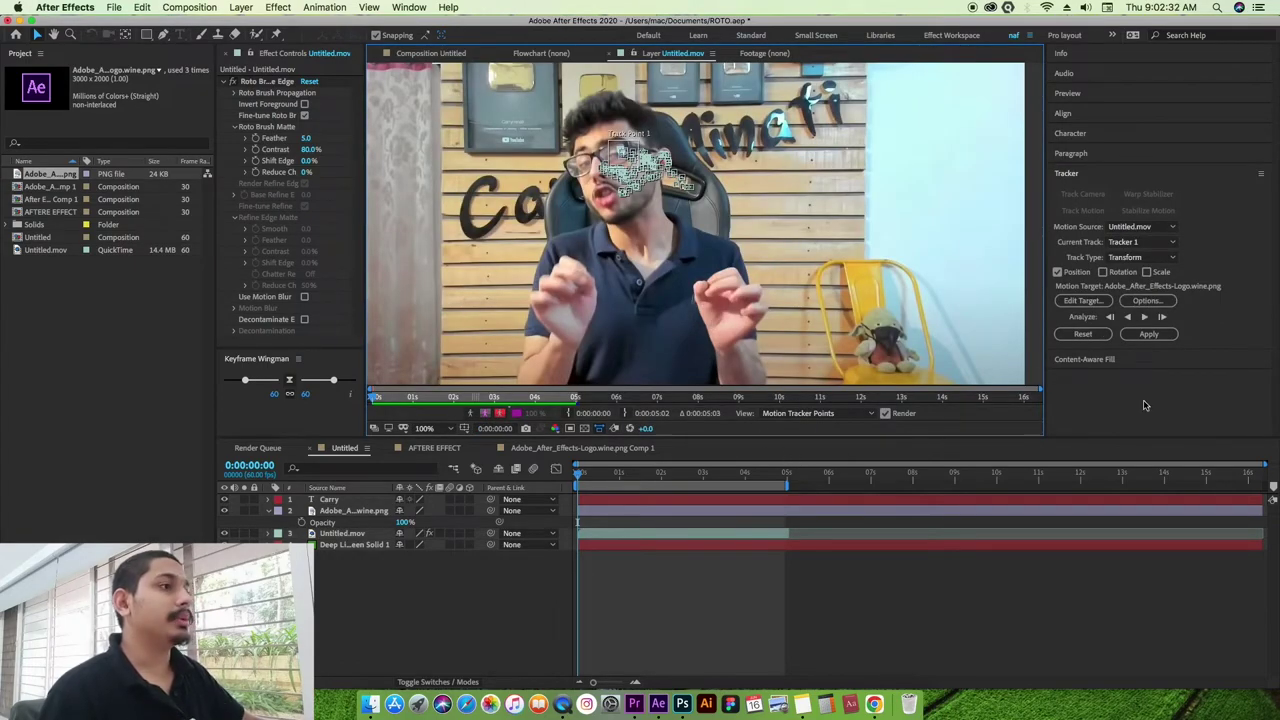
pyautogui.click(1149, 334)
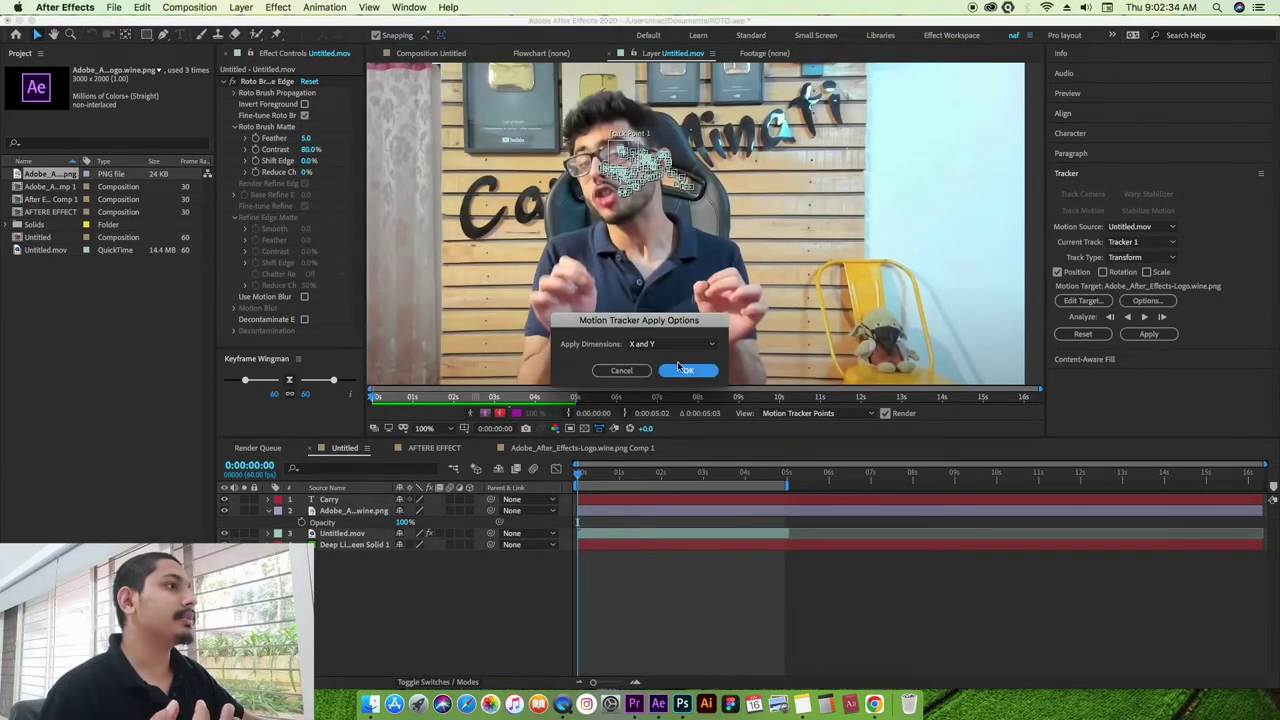
pyautogui.click(684, 369)
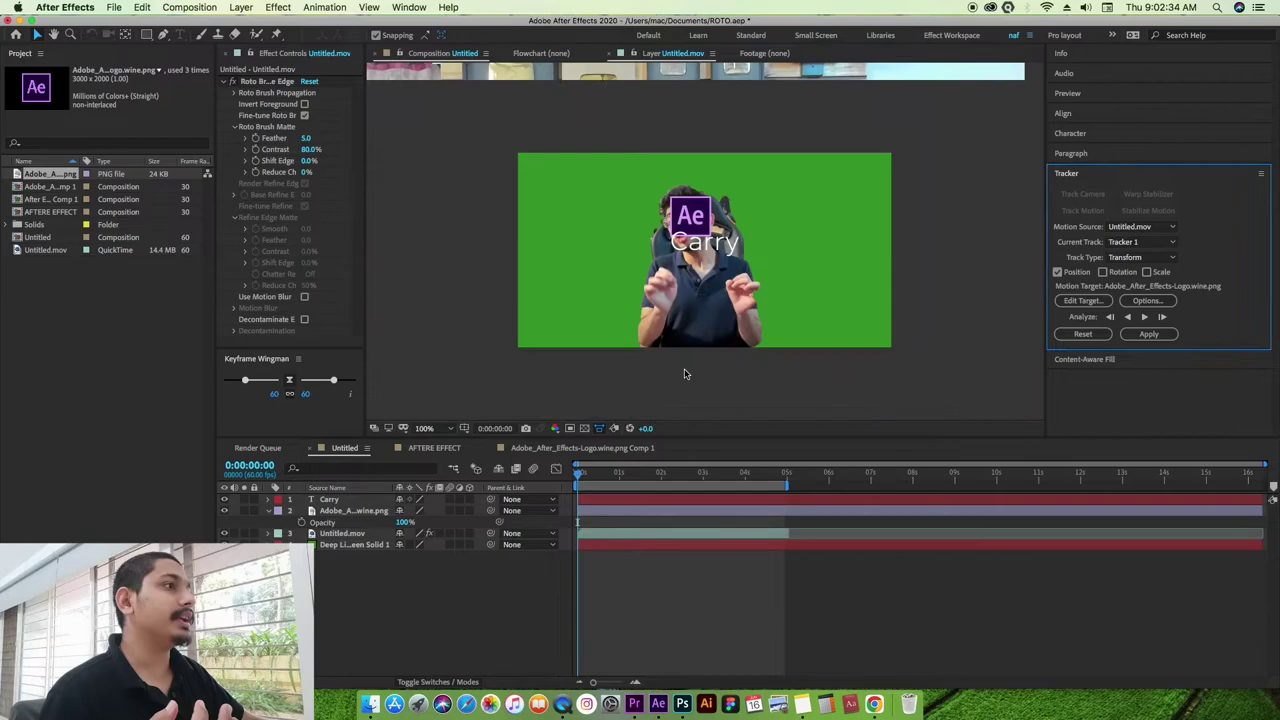
pyautogui.click(1174, 228)
pyautogui.click(1158, 289)
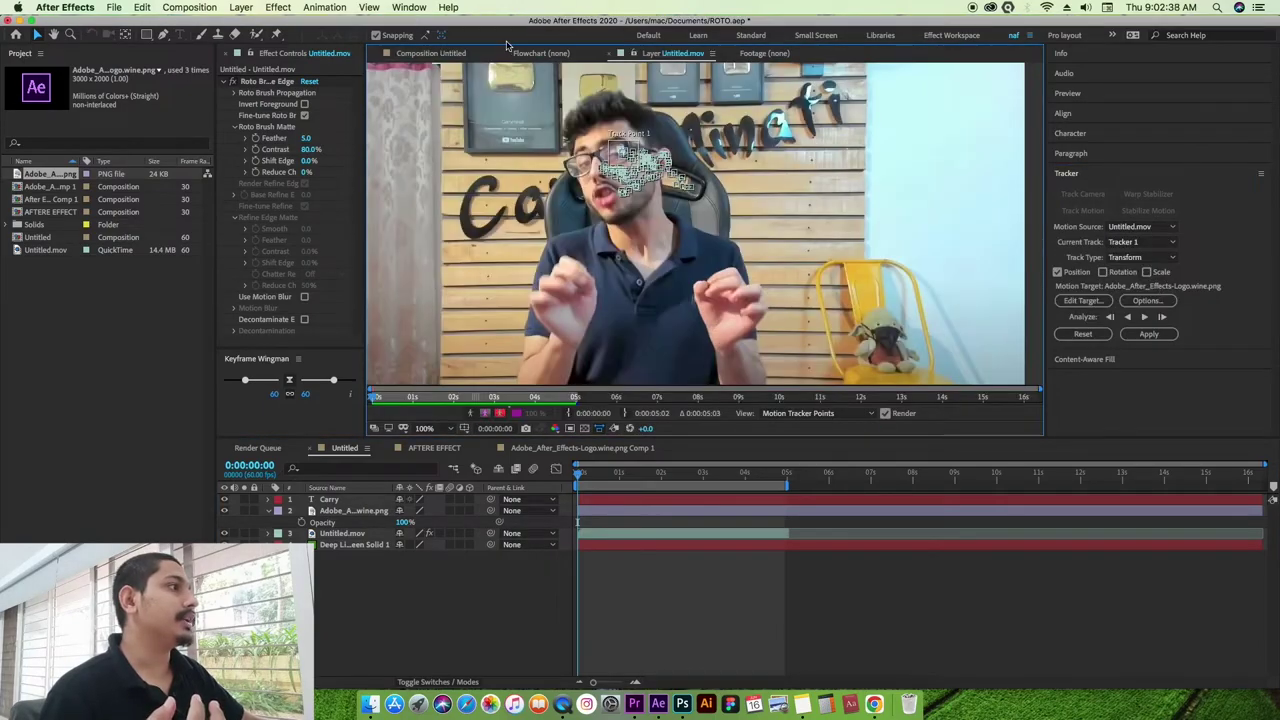
pyautogui.click(450, 53)
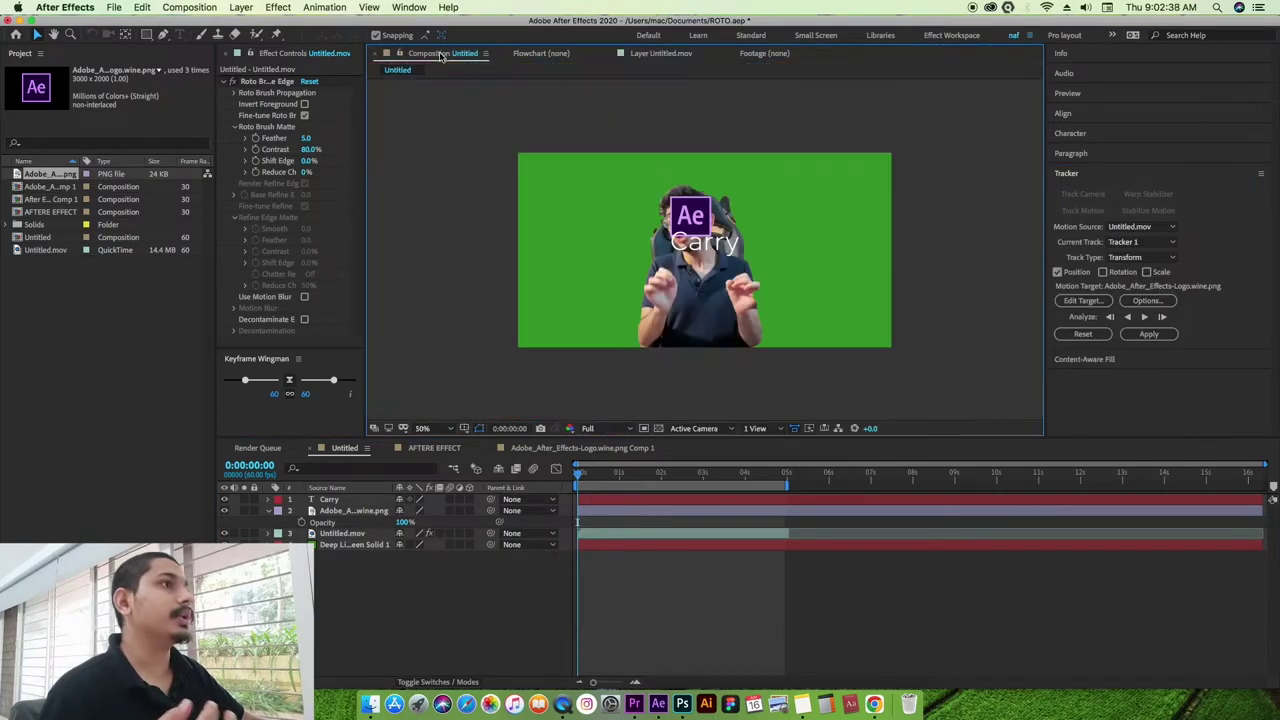
# - Hide the Carry text layer and reselect Untitled.mov as the Motion Source
pyautogui.click(224, 499)
pyautogui.click(354, 511)
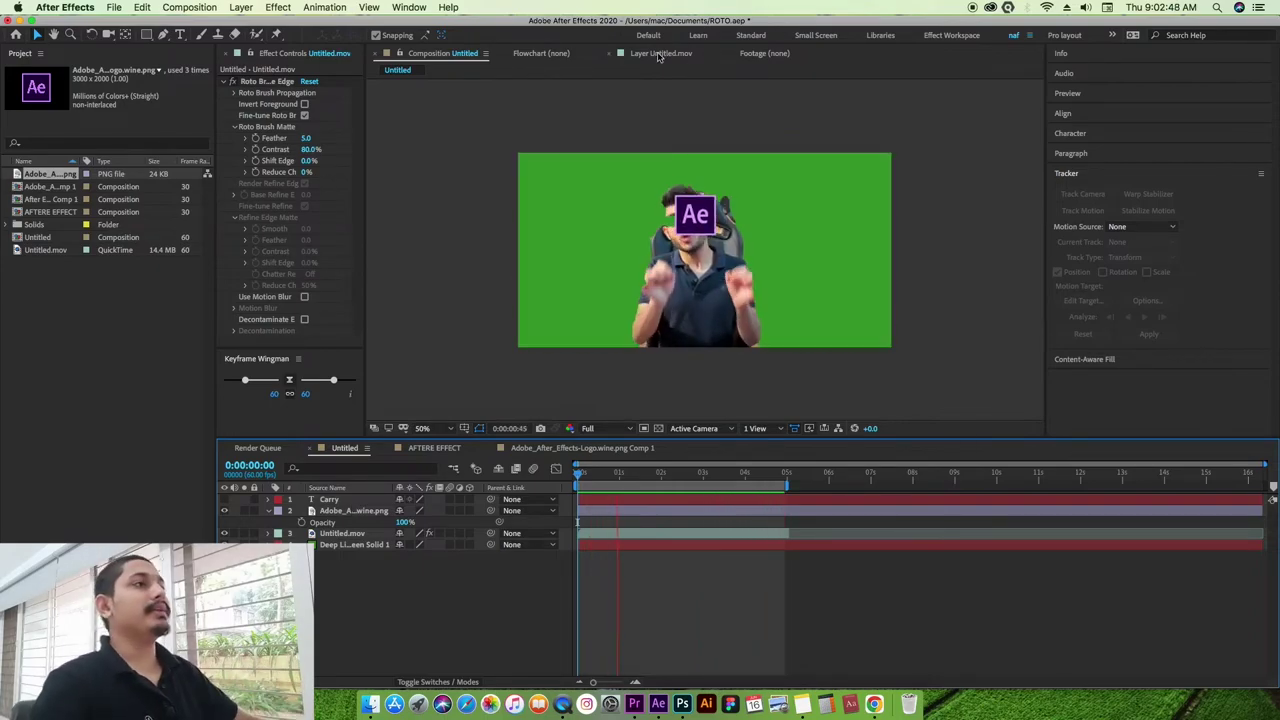
pyautogui.click(658, 54)
pyautogui.click(1155, 229)
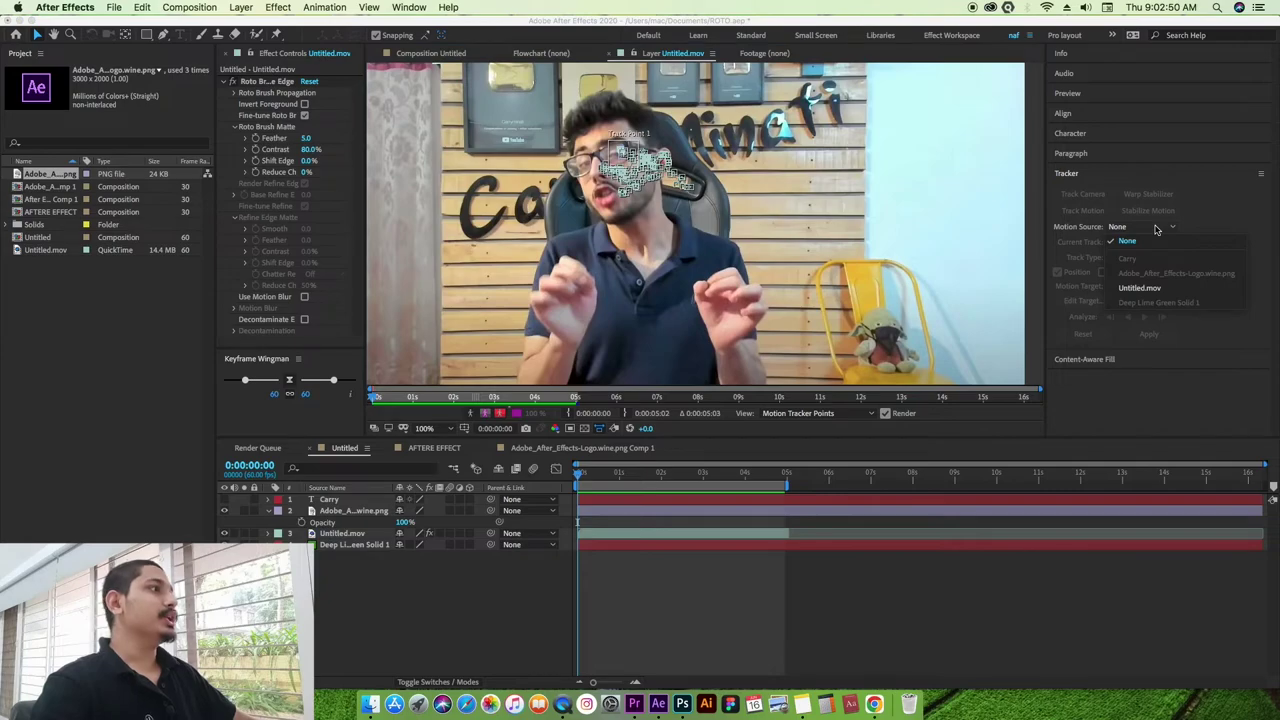
pyautogui.click(1115, 288)
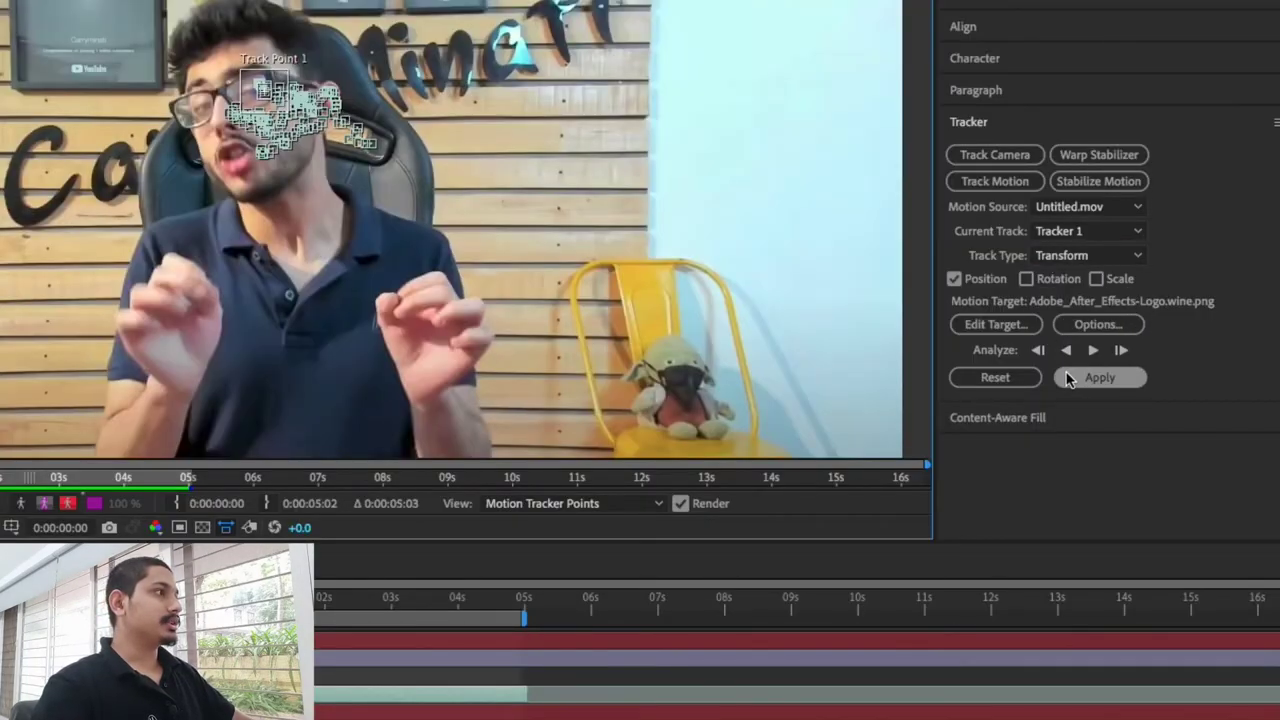
# - Retarget Tracker 1 to the Carry text layer and apply it in X and Y
pyautogui.click(990, 325)
pyautogui.click(760, 332)
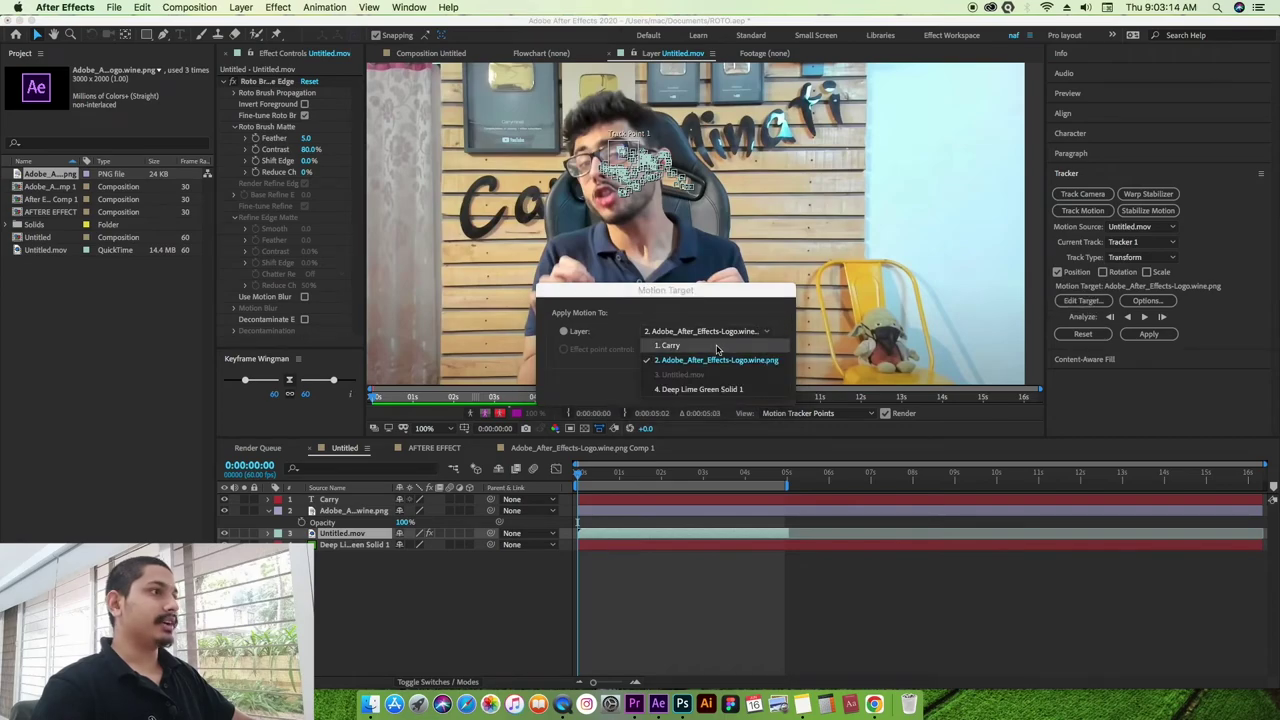
pyautogui.click(680, 343)
pyautogui.click(770, 392)
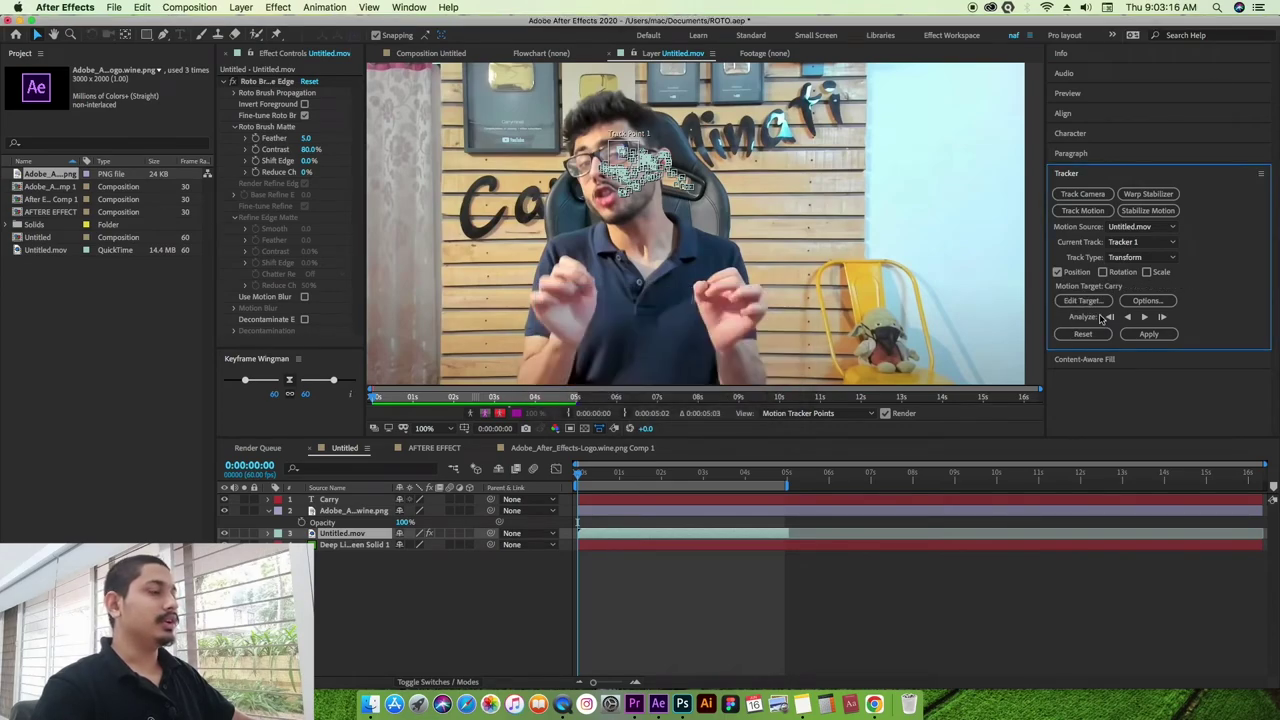
pyautogui.click(1146, 334)
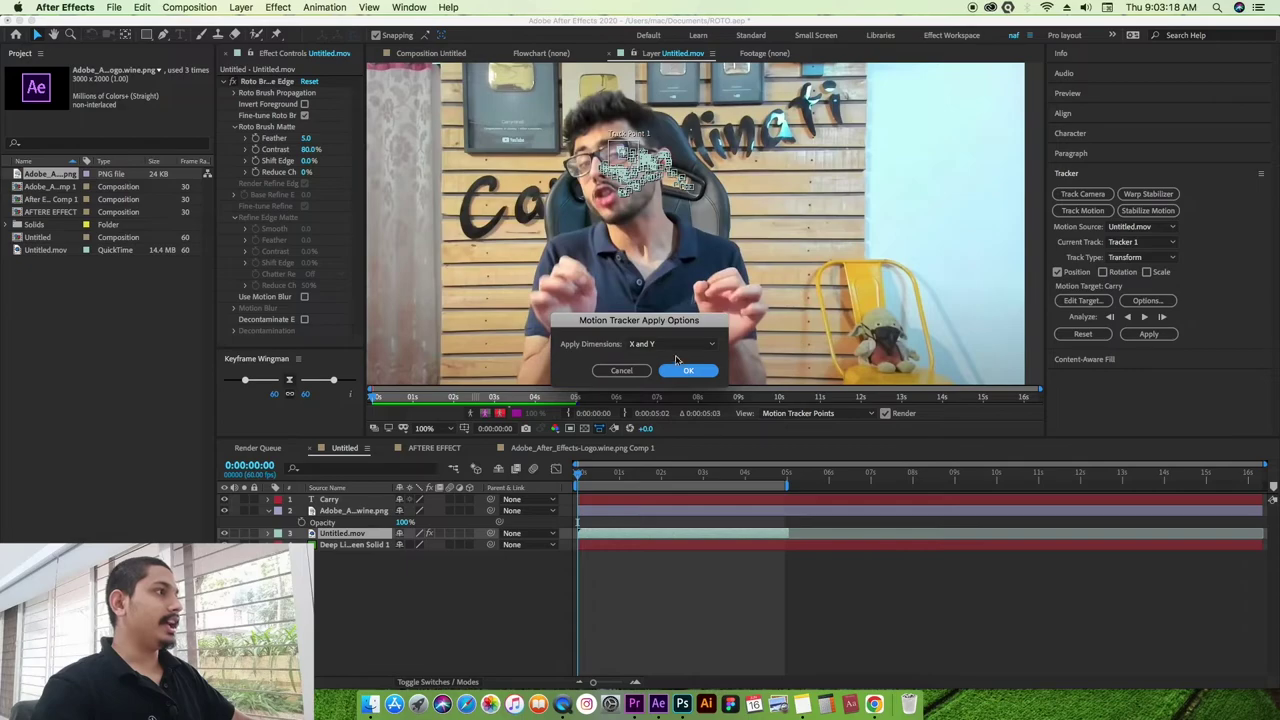
pyautogui.click(689, 371)
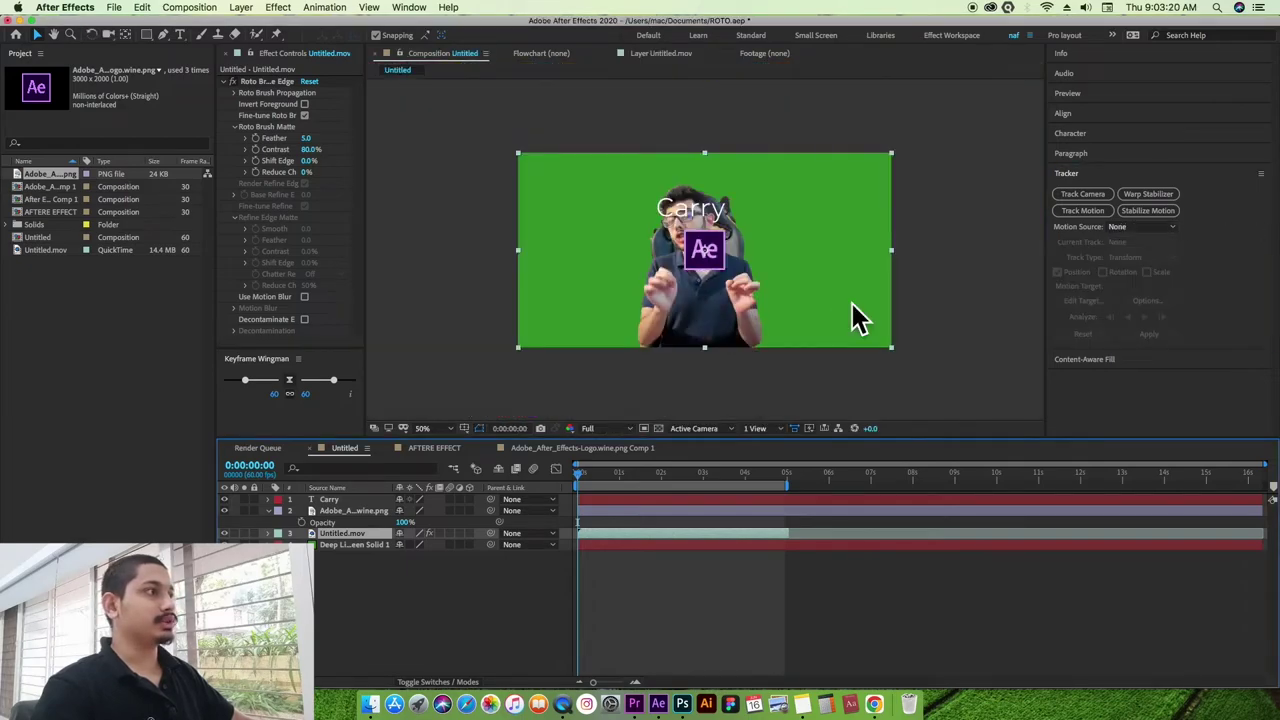
# - Set the motion source to Untitled.mov, hide the Ae logo layer and preview the composition
pyautogui.click(1158, 227)
pyautogui.click(1148, 288)
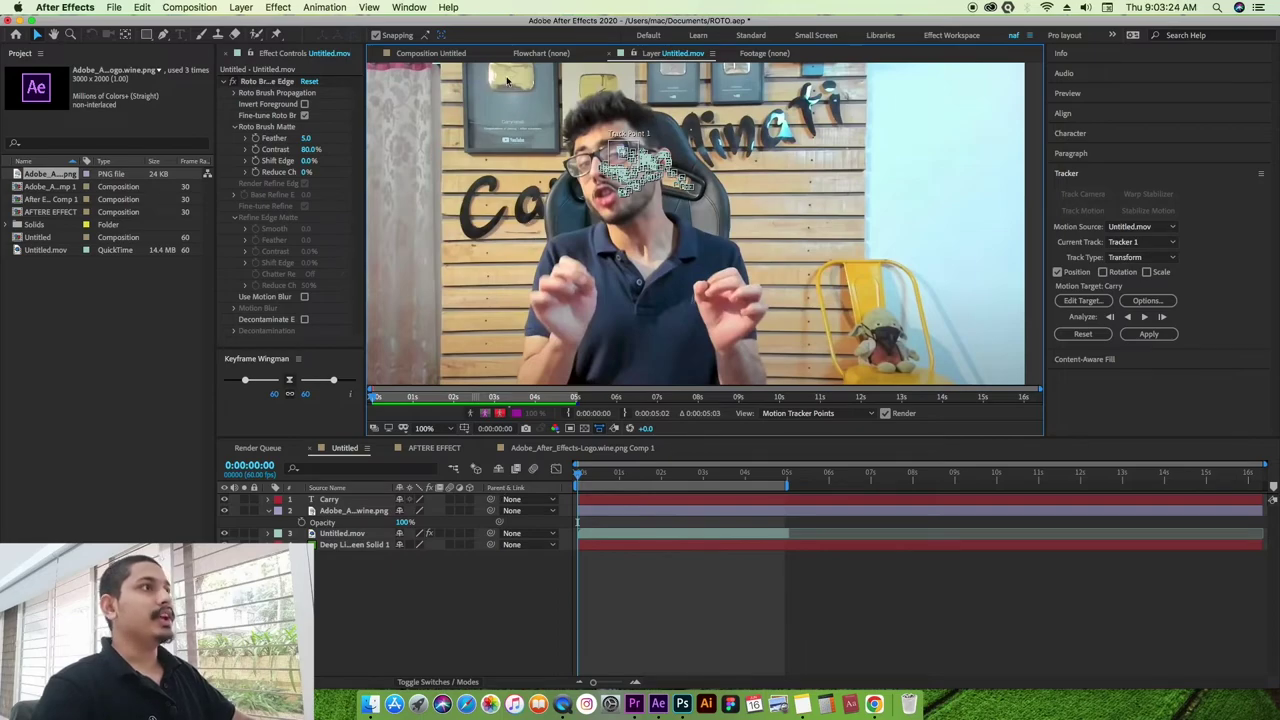
pyautogui.click(438, 54)
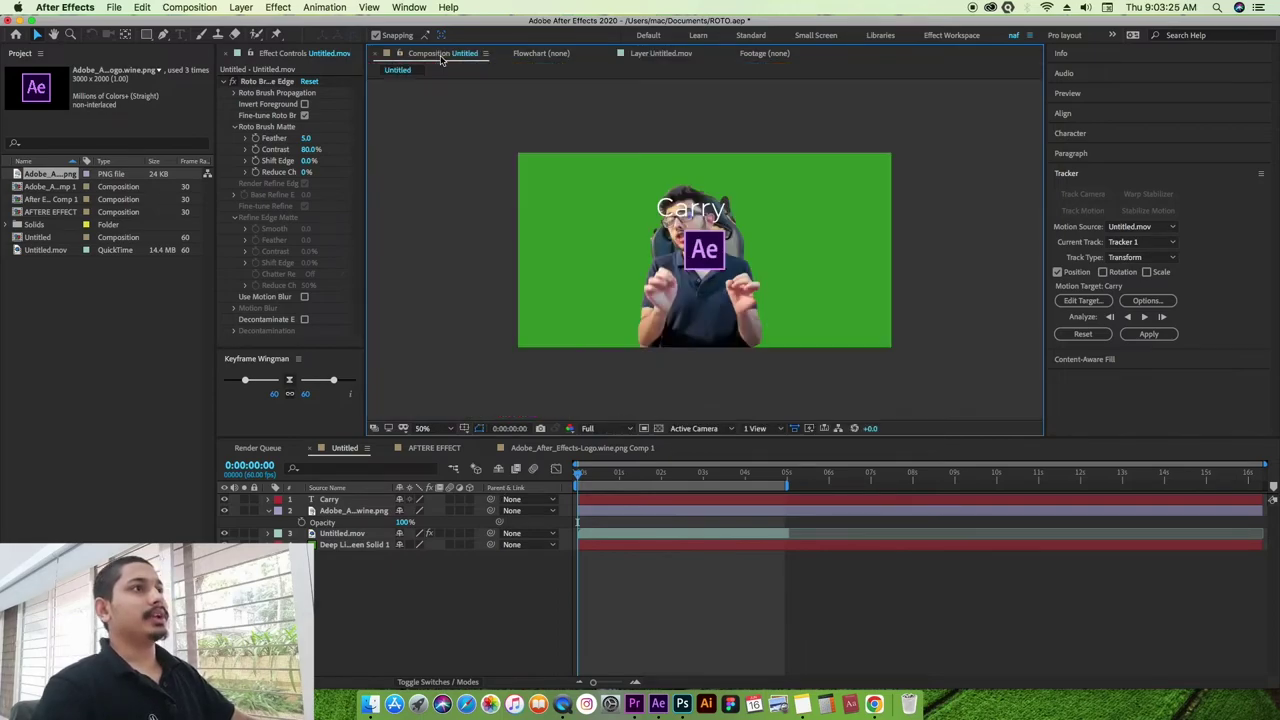
pyautogui.click(224, 511)
pyautogui.press('space')
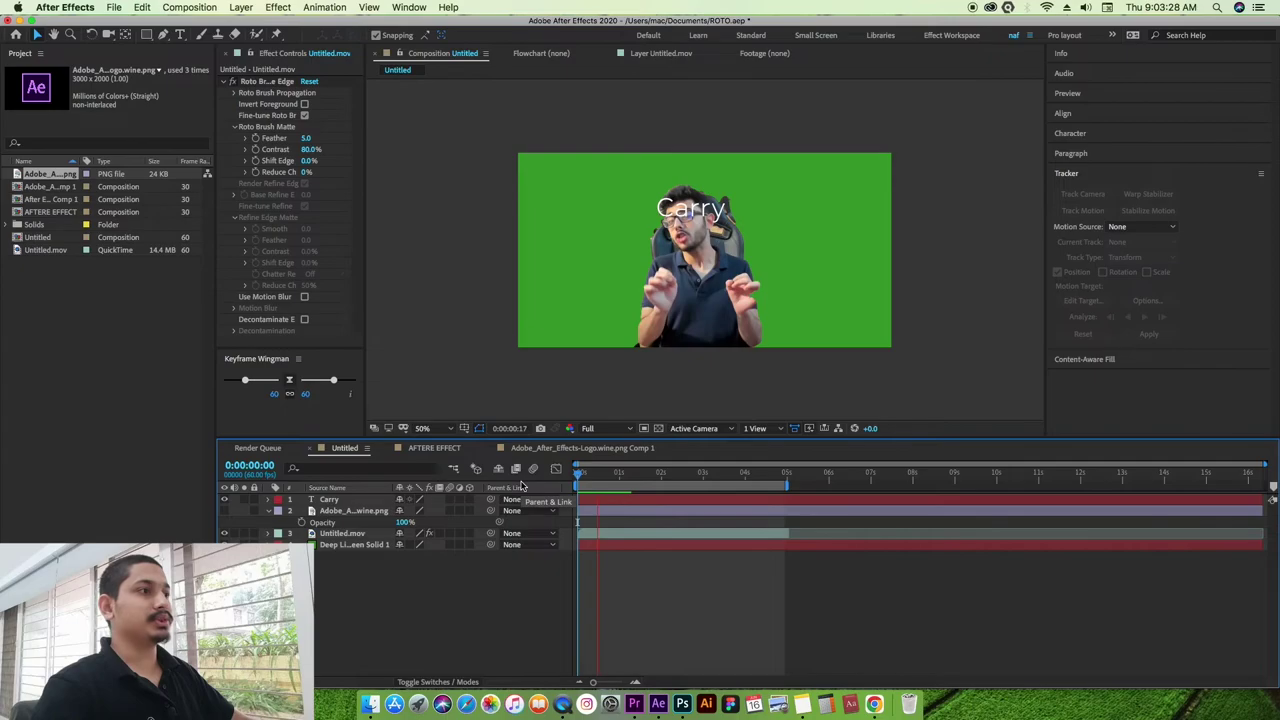